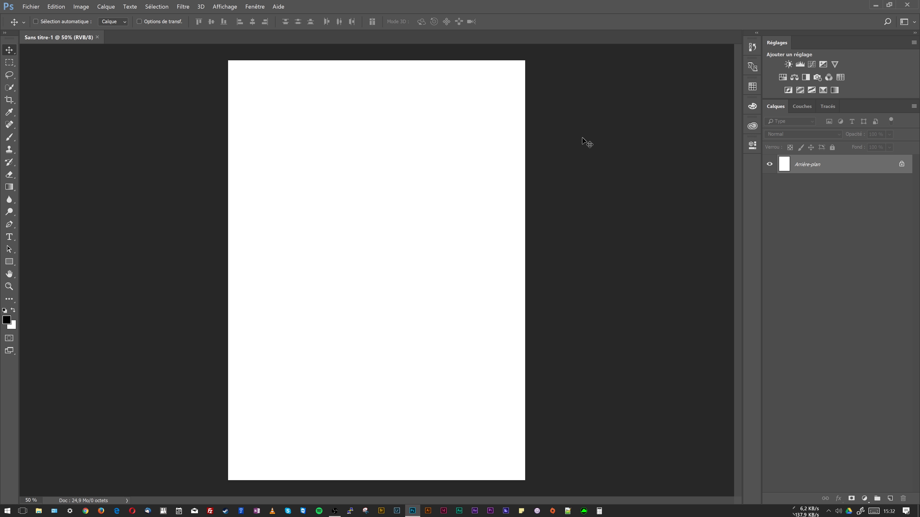
Step: Switch to the default Les indispensables workspace, and return to the custom JP workspace
click(250, 4)
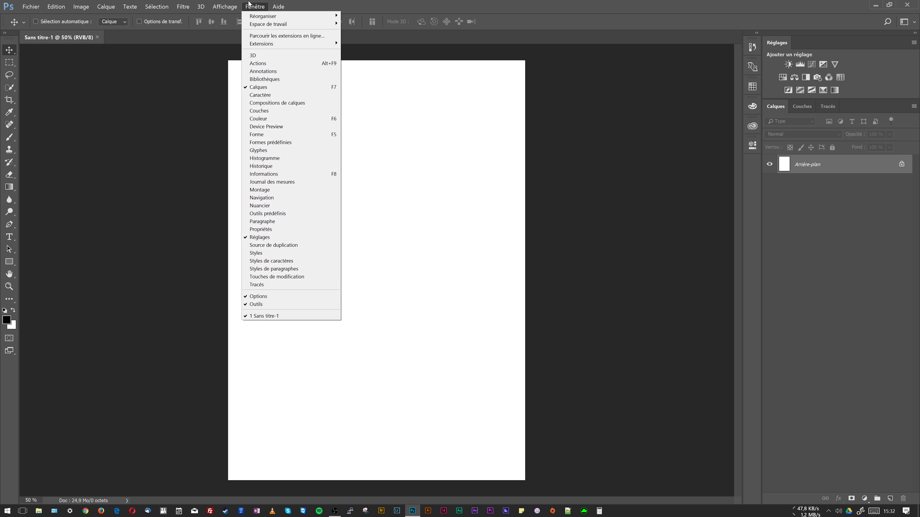
mouse_move(271, 24)
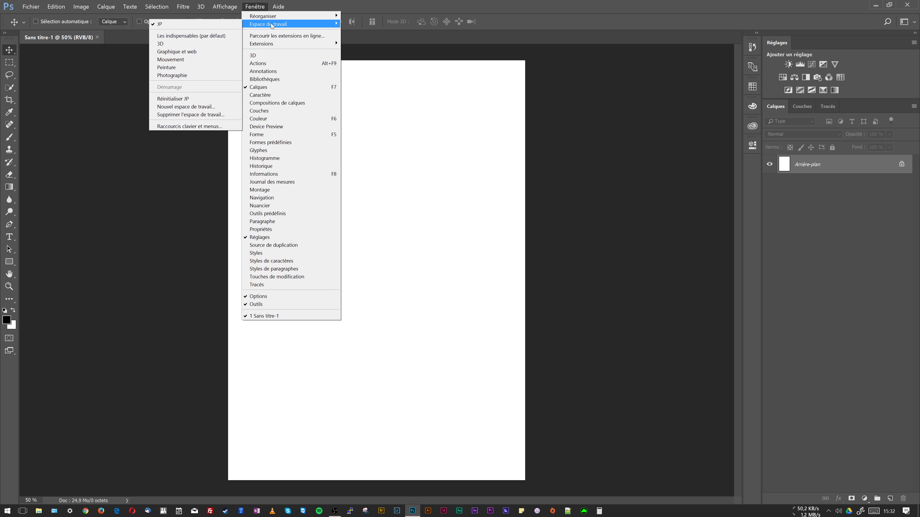
click(209, 36)
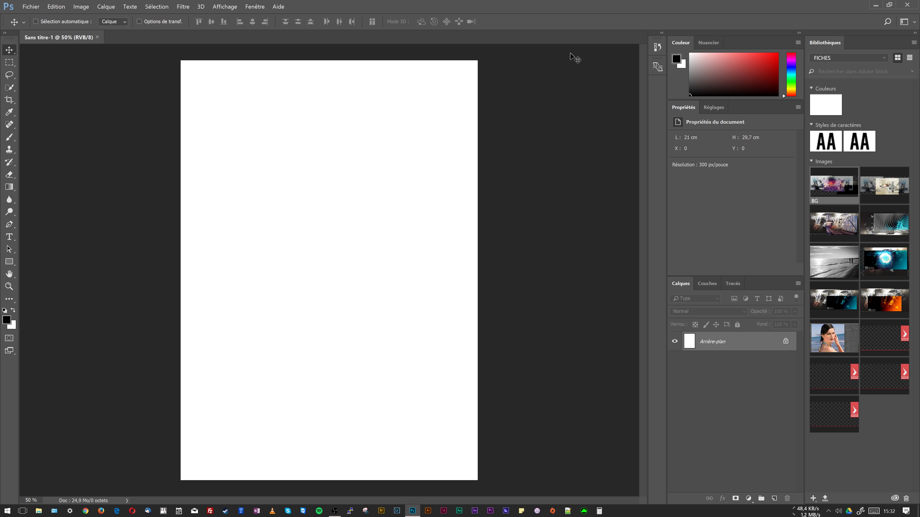
click(255, 6)
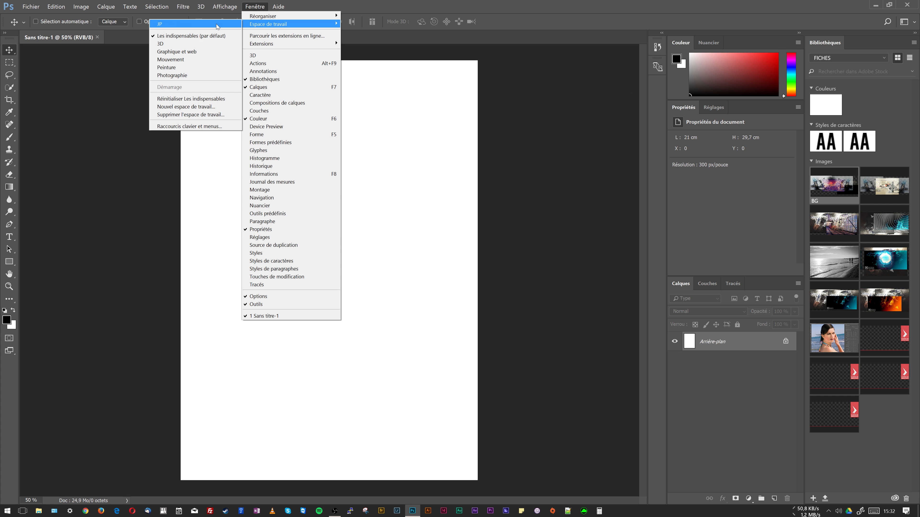
click(236, 25)
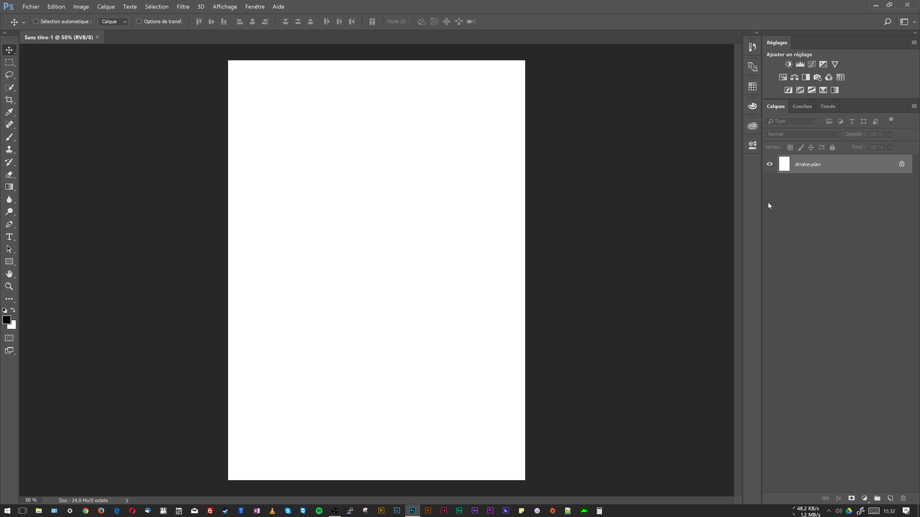
Step: View the Nuancier colour swatches and collapse them again
click(753, 106)
click(753, 86)
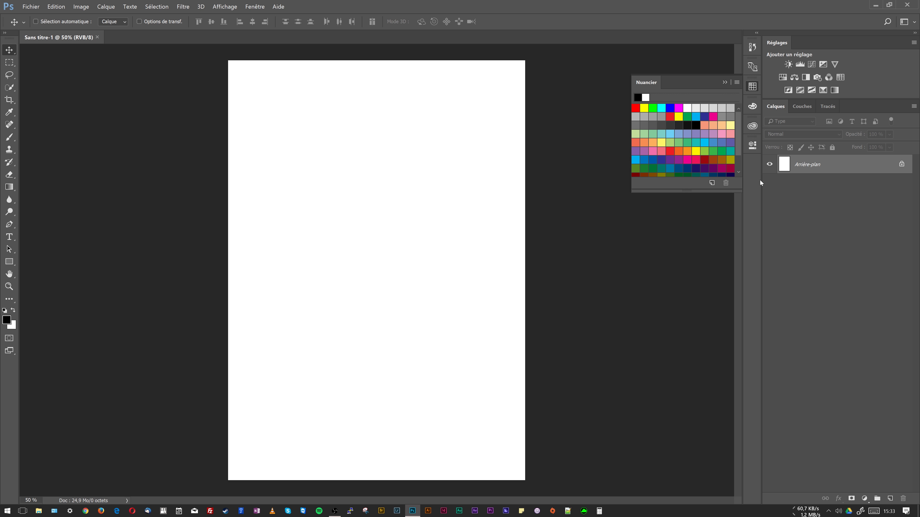
click(753, 87)
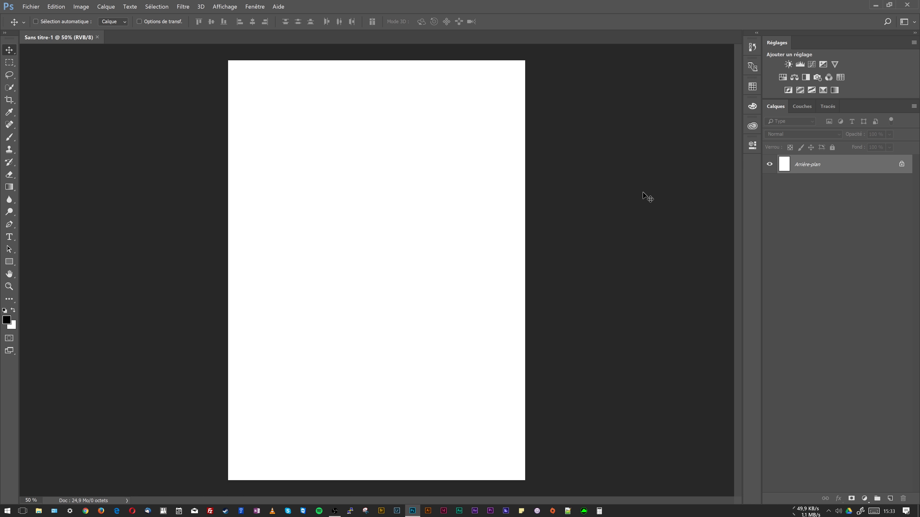
Step: Show the Caractère and Paragraphe panels and stack them in one floating group beside the docked panels
click(262, 8)
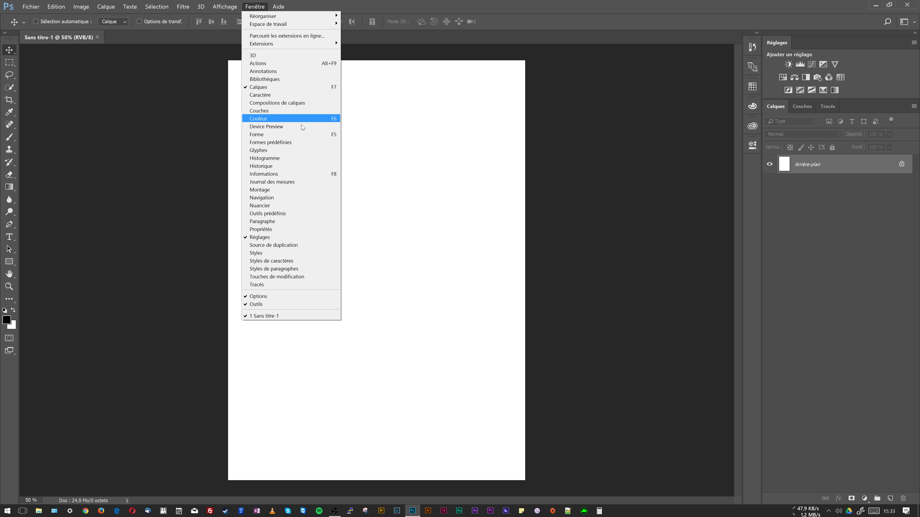
click(307, 96)
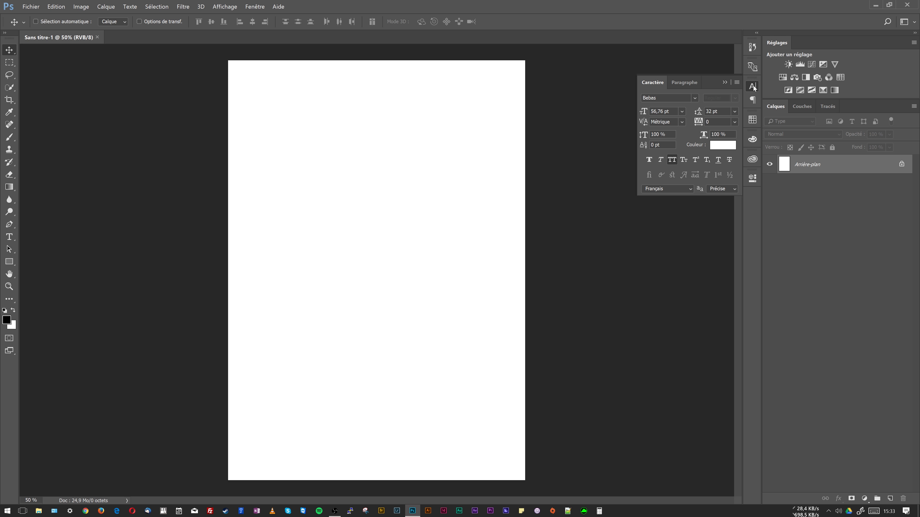
drag(644, 81, 573, 70)
drag(681, 81, 639, 181)
drag(630, 63, 689, 48)
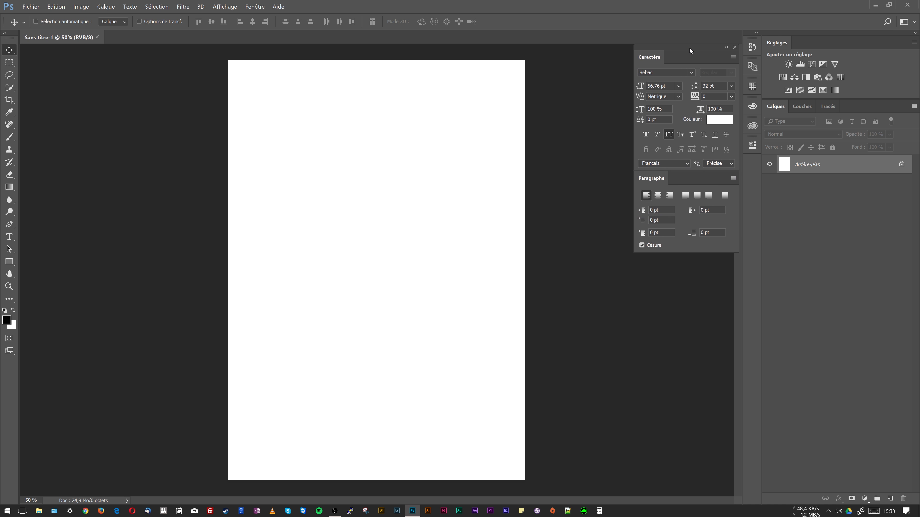
Step: Add the Glyphes panel beneath Paragraphe, lengthen it to show more characters, and align the floating group with the upper edge of the workspace
click(254, 6)
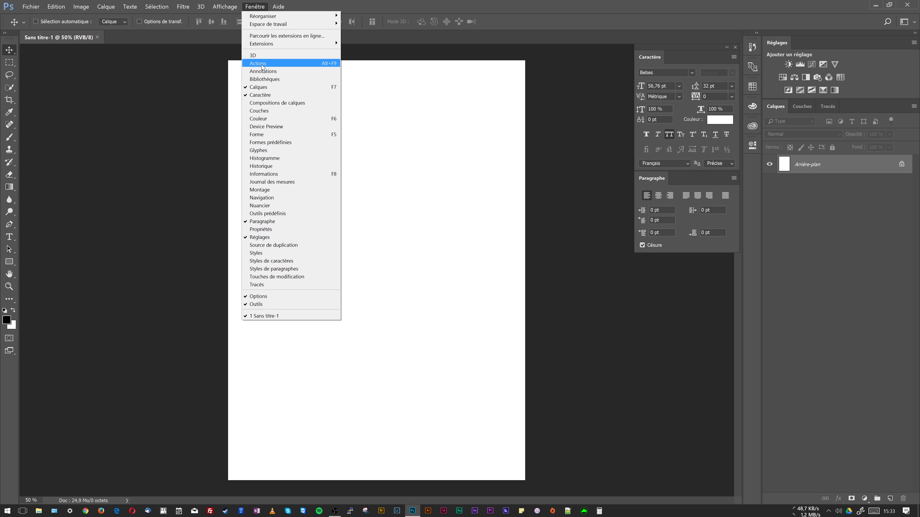
click(283, 149)
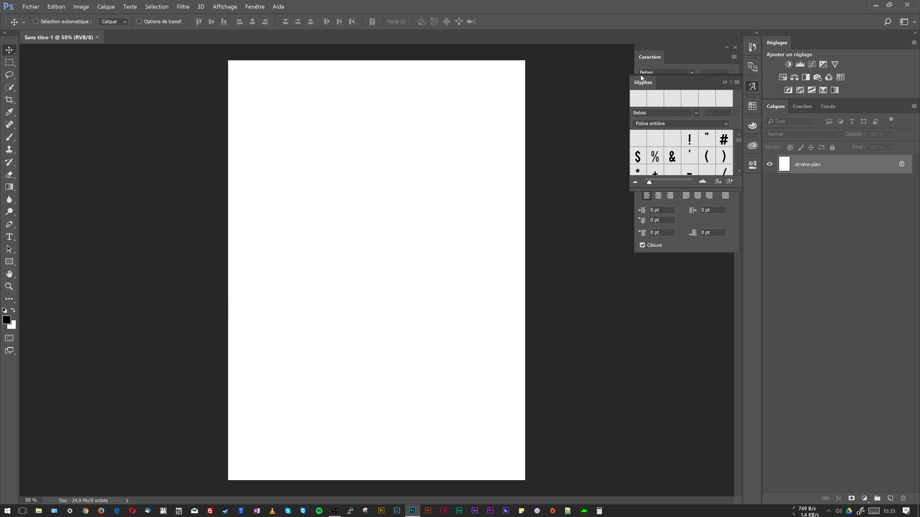
drag(641, 81, 665, 245)
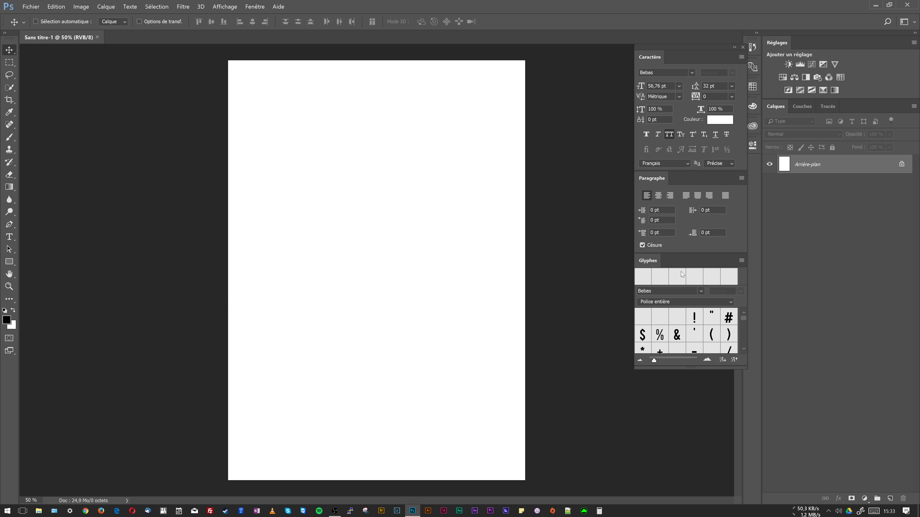
drag(679, 369, 677, 486)
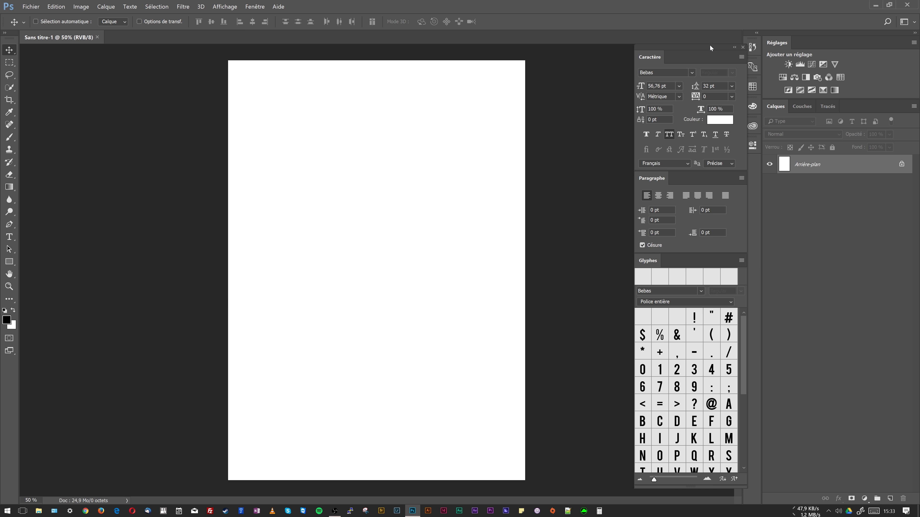
drag(710, 45, 706, 31)
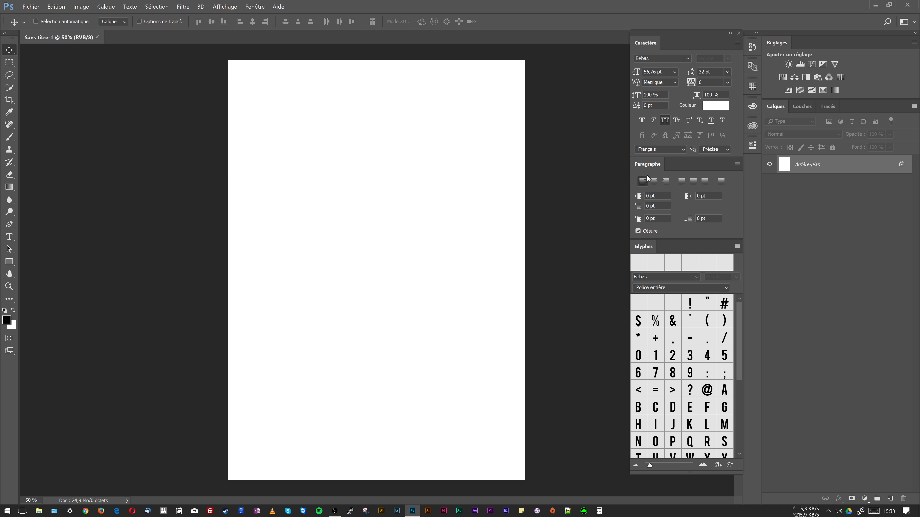
Step: Show Styles de caractères and Styles de paragraphes, stack them in a floating group, and place it beside the Caractère panel
click(255, 7)
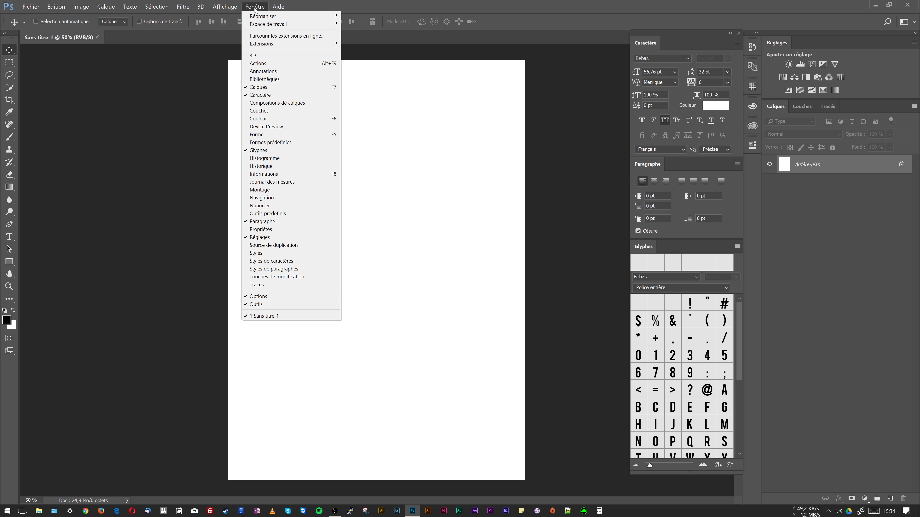
click(309, 261)
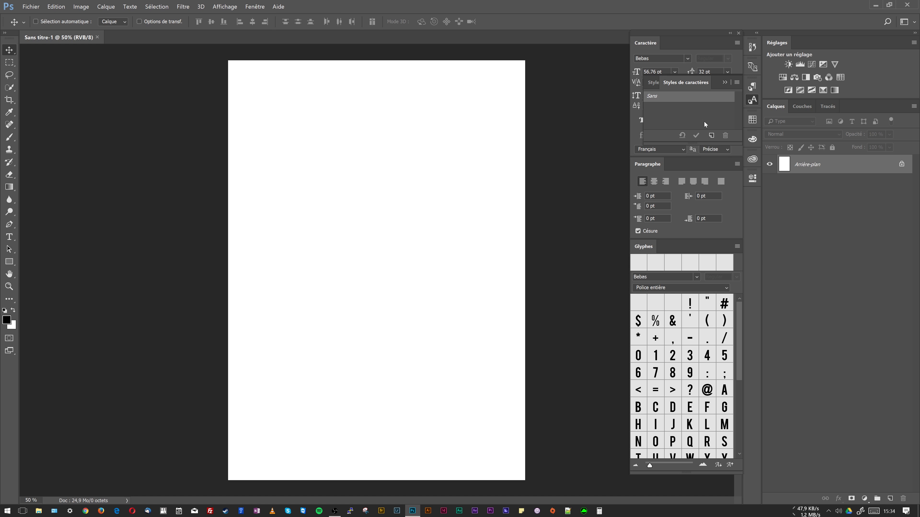
drag(700, 80, 517, 150)
drag(667, 81, 522, 222)
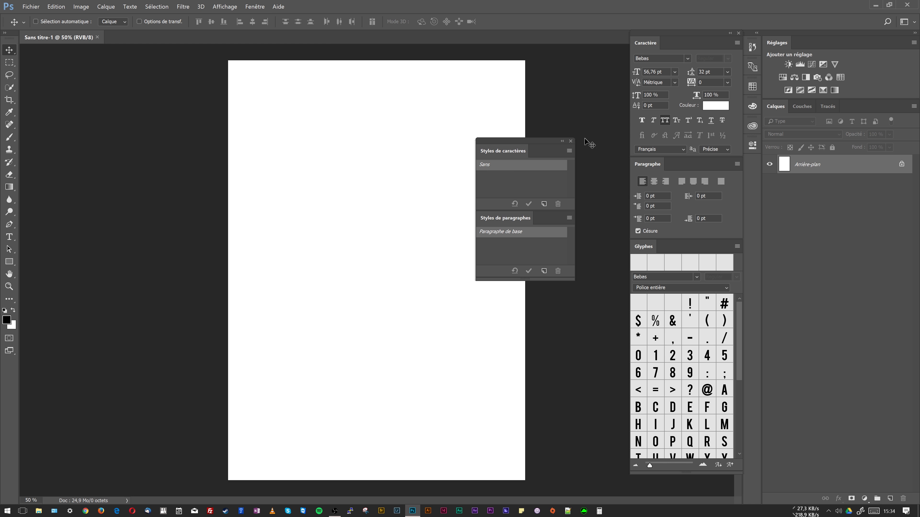
drag(530, 142, 588, 33)
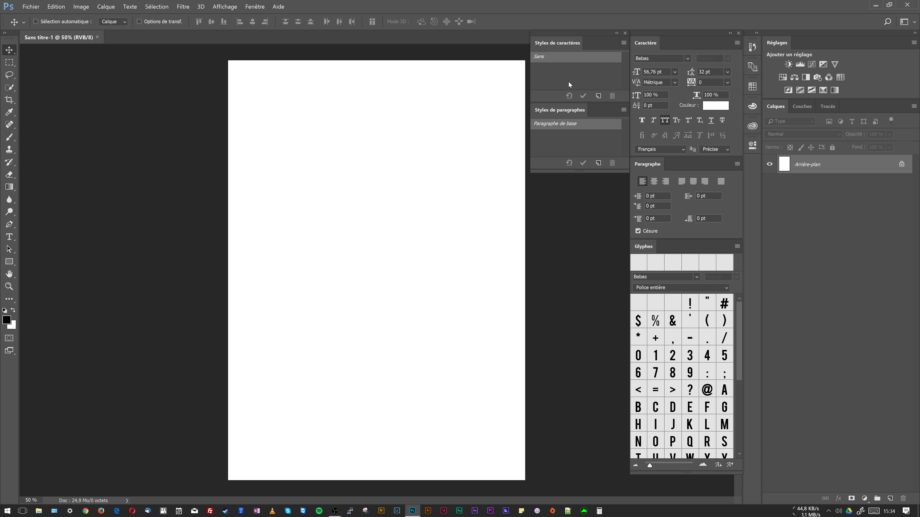
Step: Create a text-shaped selection reading "HTHTE" in the upper part of the page with the horizontal type mask tool, and deselect it
click(9, 237)
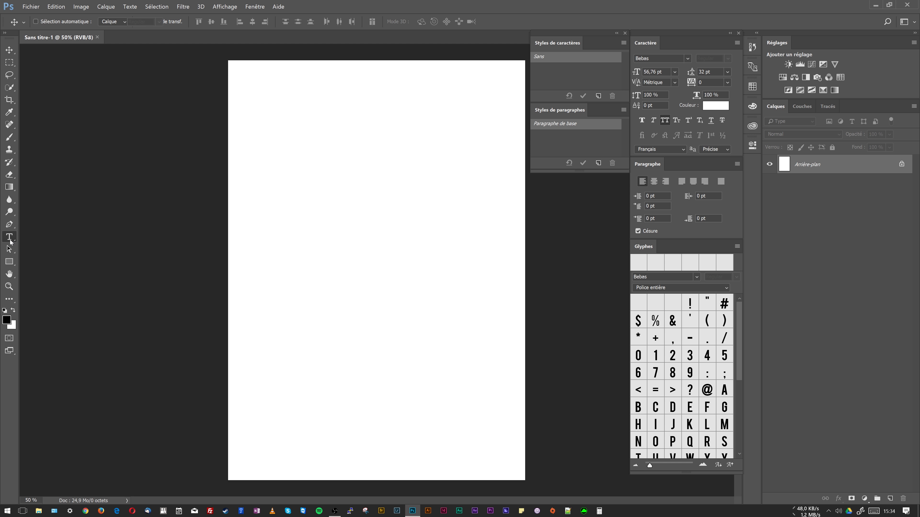
right_click(12, 240)
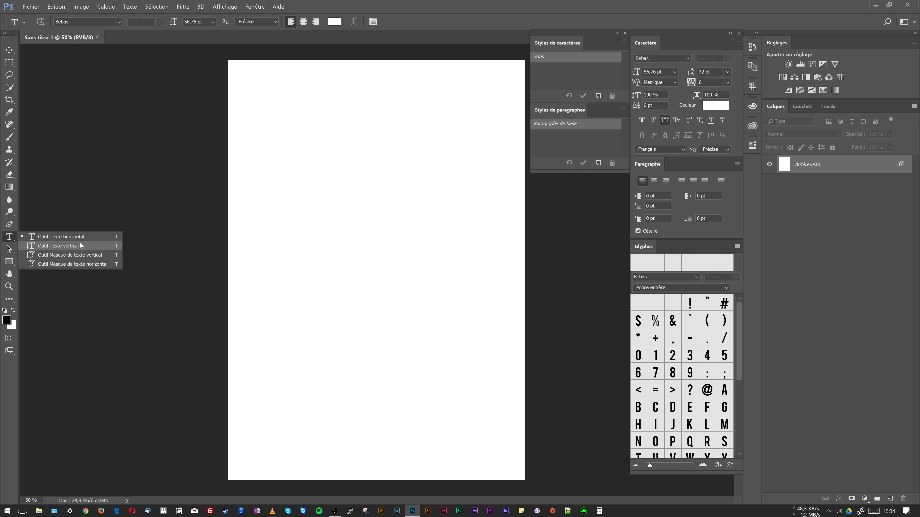
click(81, 255)
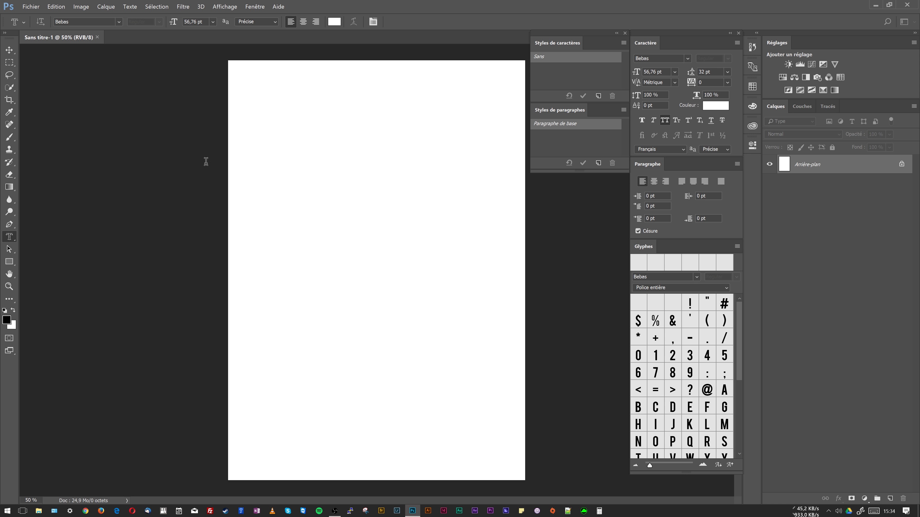
right_click(9, 239)
click(95, 256)
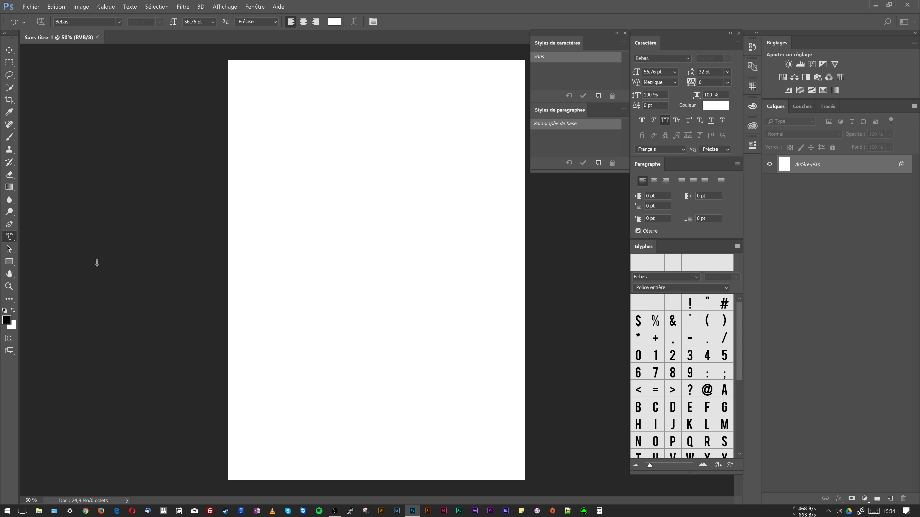
click(273, 179)
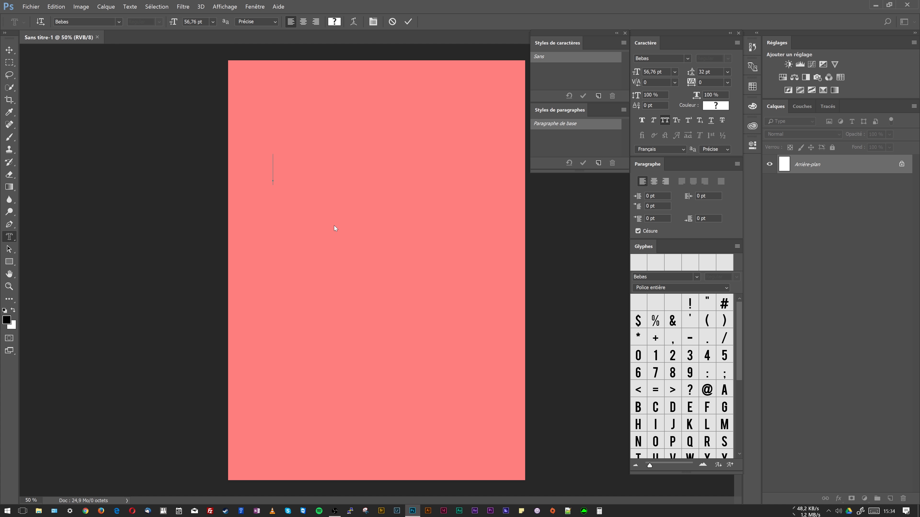
text(HTHTE)
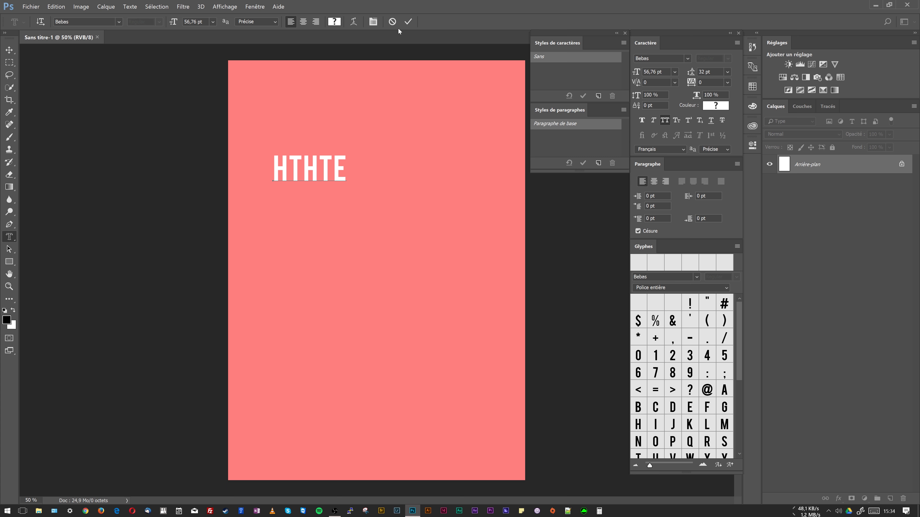
click(405, 95)
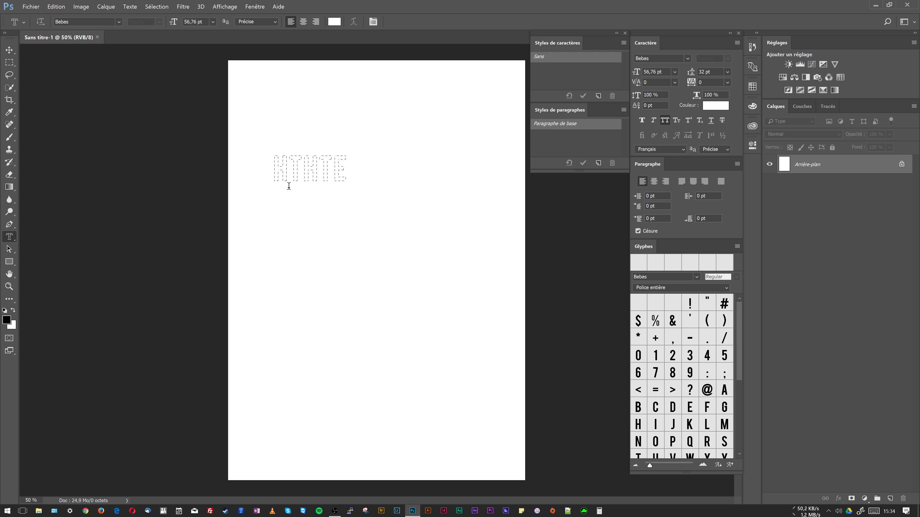
key(ctrl+d)
Step: Add the horizontal text "texte normal" in the upper part of the page
right_click(9, 237)
click(50, 237)
click(294, 178)
text(thththththththth)
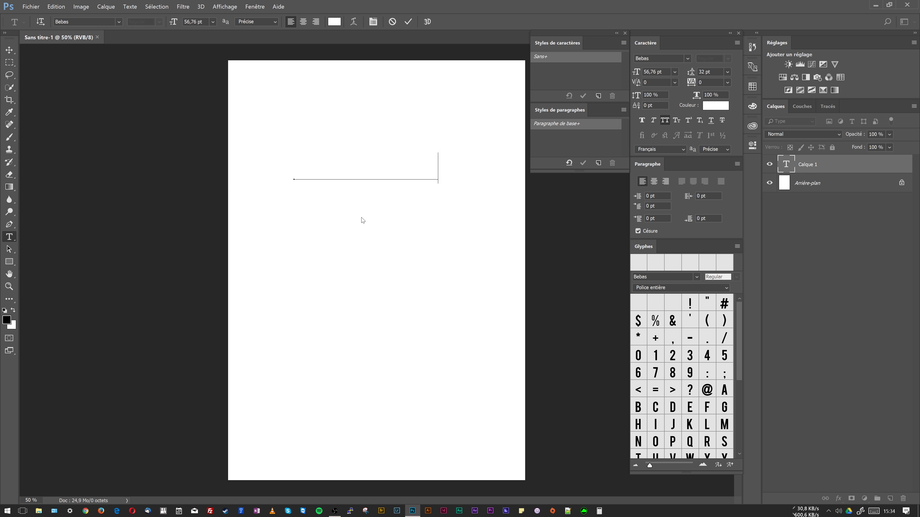
Step: Set the colour of the whole "texte normal" text to black, 000000
key(ctrl+a)
click(334, 21)
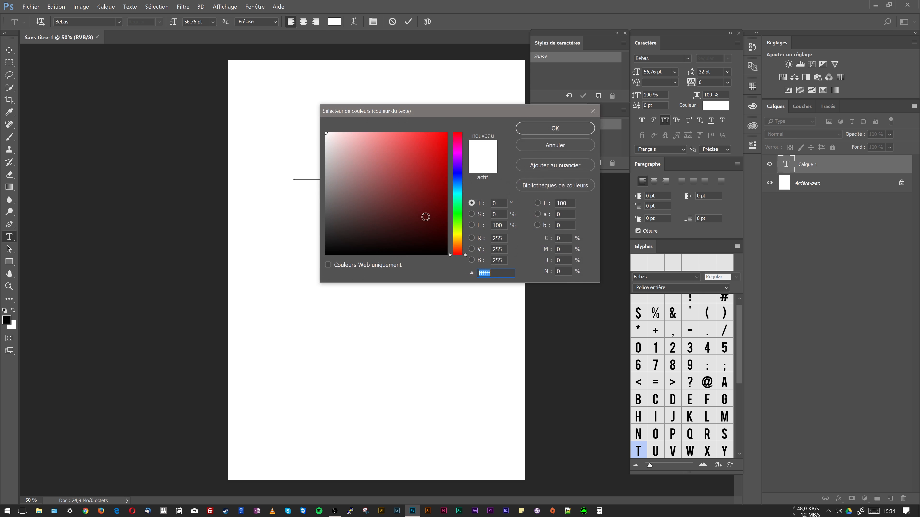
text(000000)
key(Return)
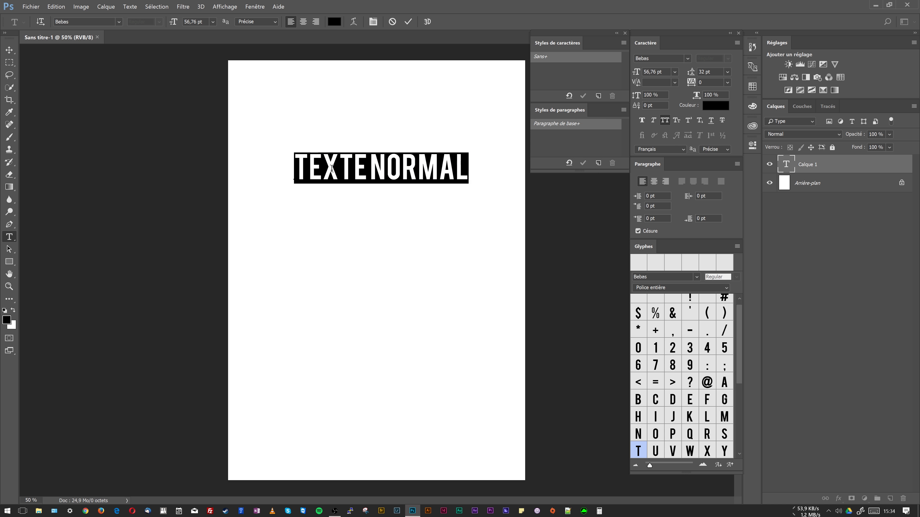
click(333, 168)
Step: Move the text slightly to the left, and hide and reshow its layer to view its outline selection
click(13, 52)
drag(421, 170, 417, 171)
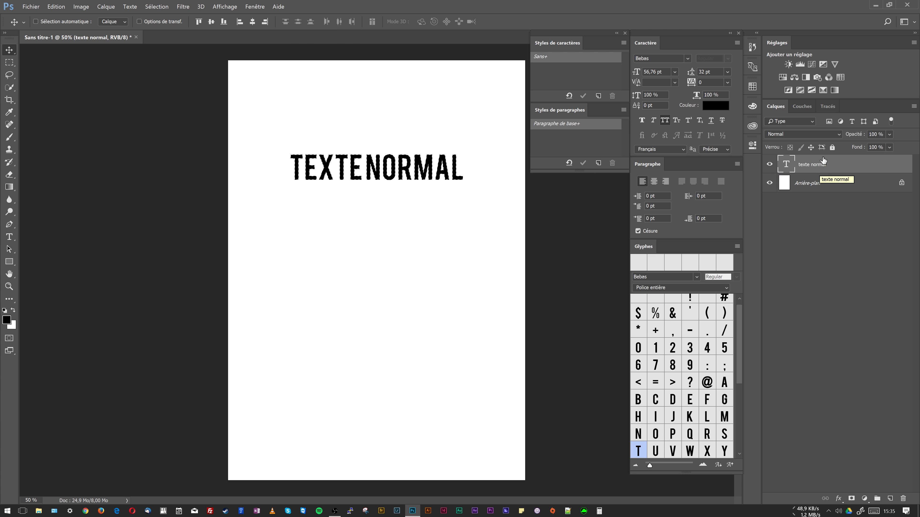
click(768, 165)
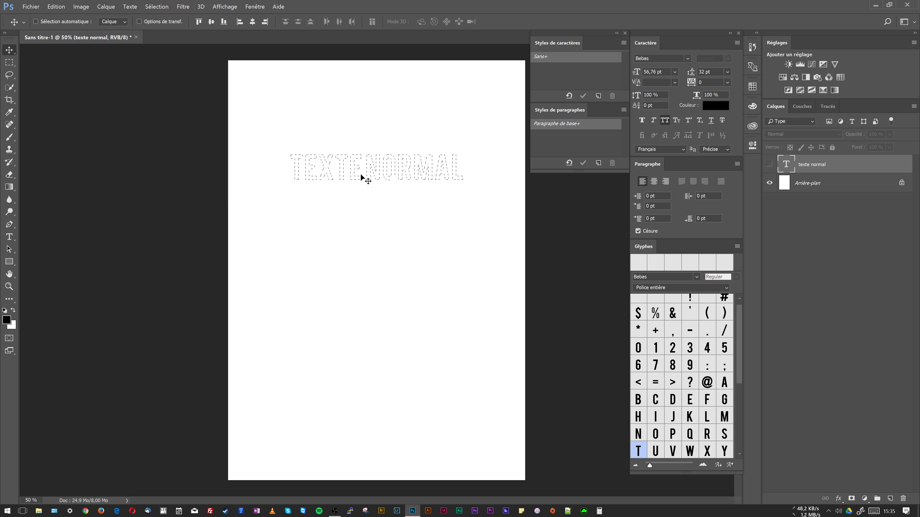
click(769, 166)
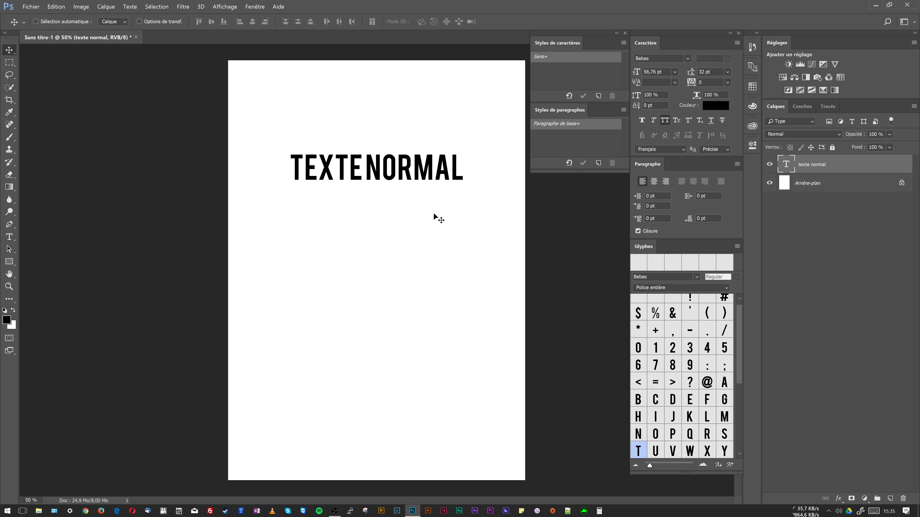
Step: Scale the "texte normal" text proportionally to about 660.5% and position it so its first letters lie on the page
key(ctrl+t)
drag(464, 184, 829, 347)
drag(288, 253, 1, 440)
drag(295, 202, 608, 230)
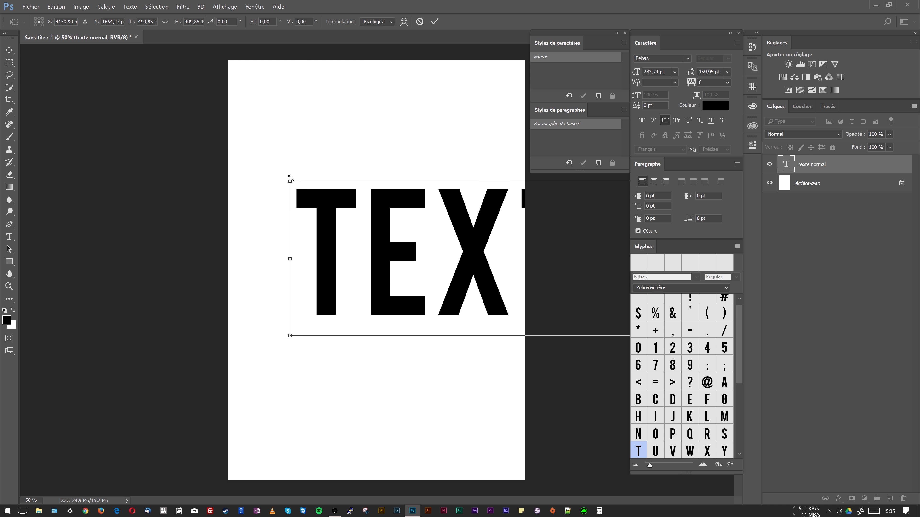
drag(290, 181, 9, 22)
drag(286, 250, 514, 254)
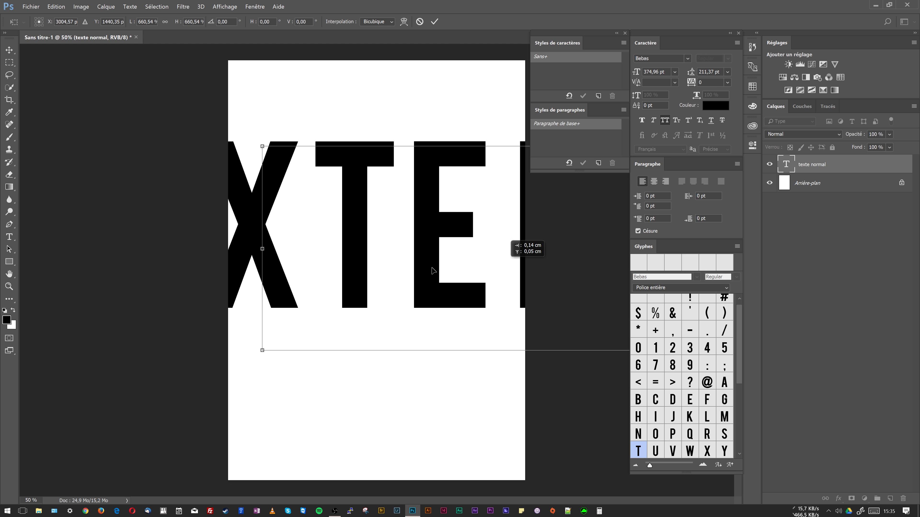
key(Return)
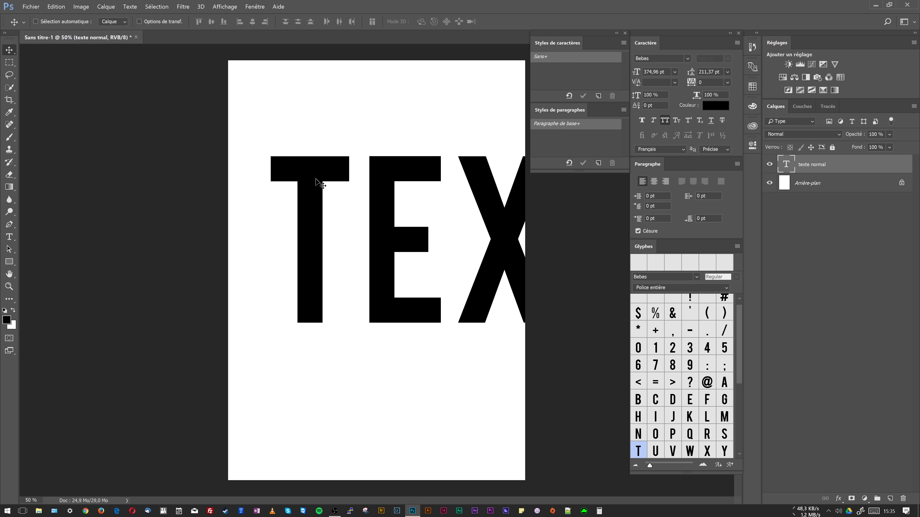
Step: Scale the "texte normal" text down to about 84.5% and move it so its first letters lie on the page
key(z)
drag(321, 192, 359, 223)
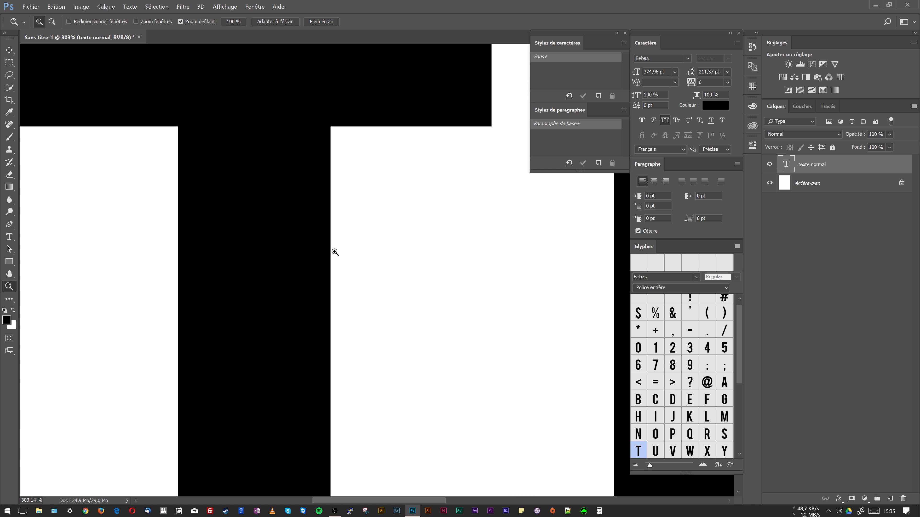
key(ctrl+0)
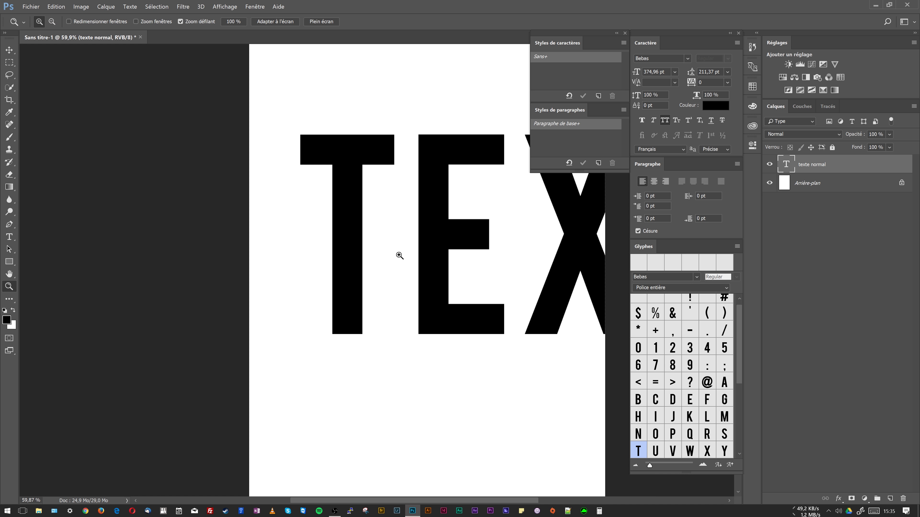
key(ctrl+t)
drag(289, 121, 494, 230)
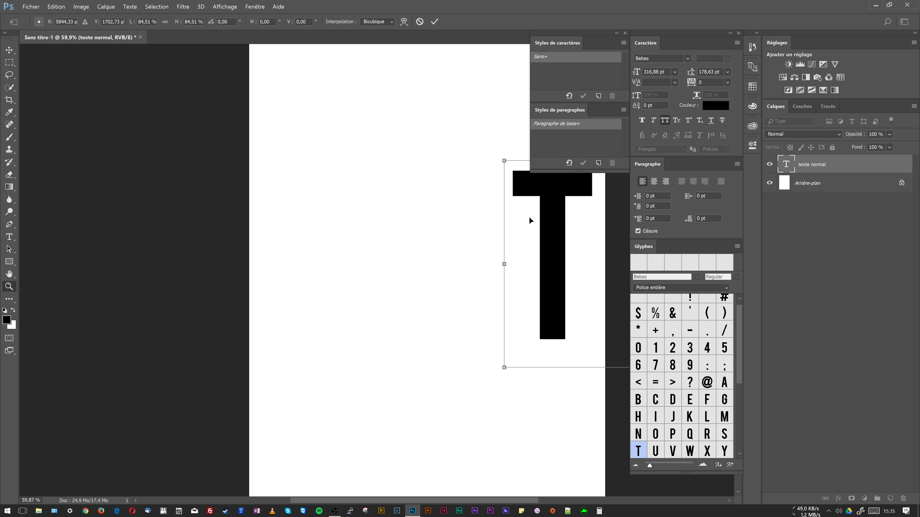
key(Return)
drag(560, 243, 319, 234)
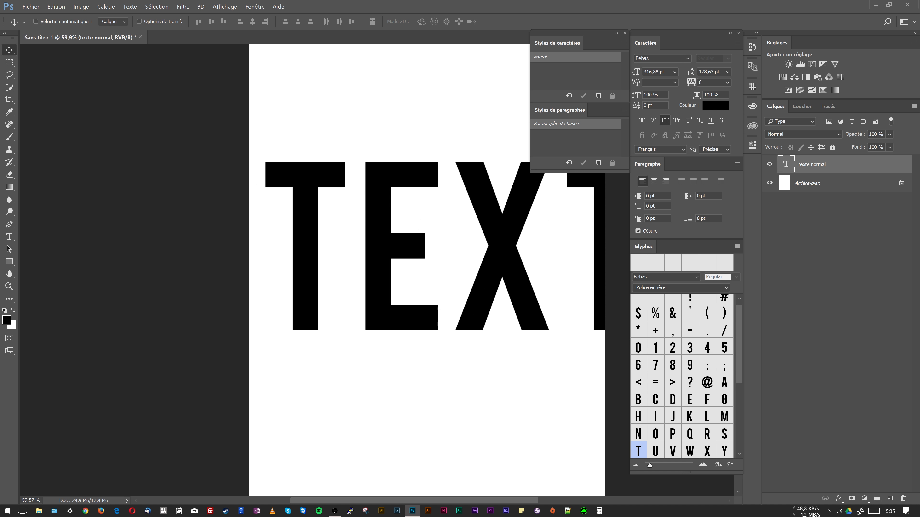
Step: Set the "texte normal" text's font size to 20 pt and reposition it near the middle of the page
text(20)
key(Return)
drag(301, 337, 426, 280)
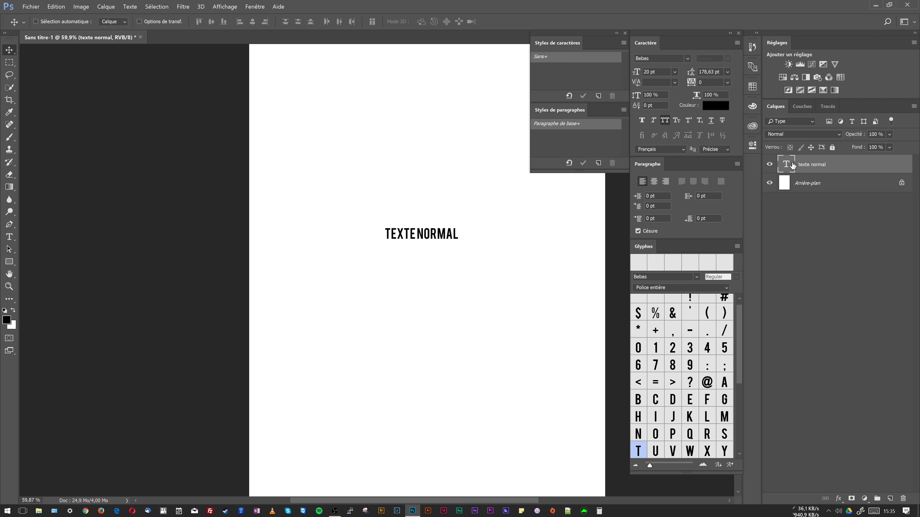
Step: Rasterize the "texte normal" text layer
click(106, 6)
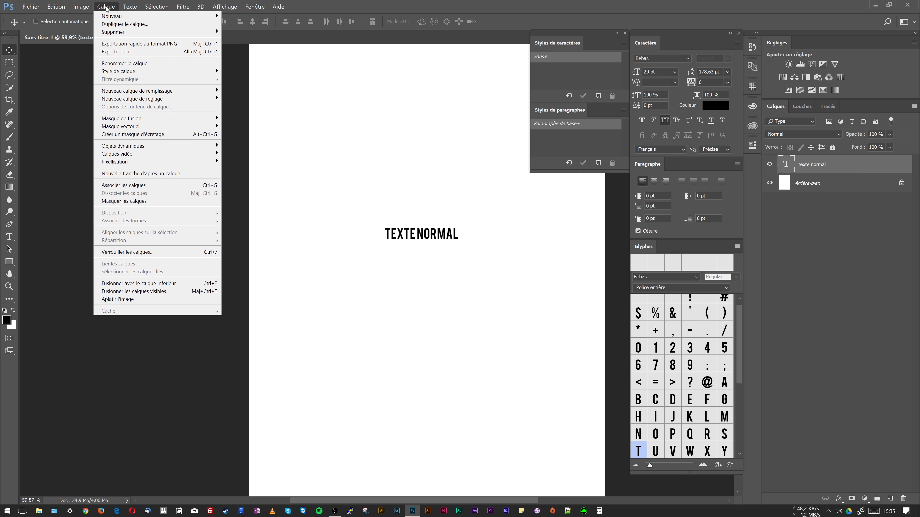
mouse_move(176, 164)
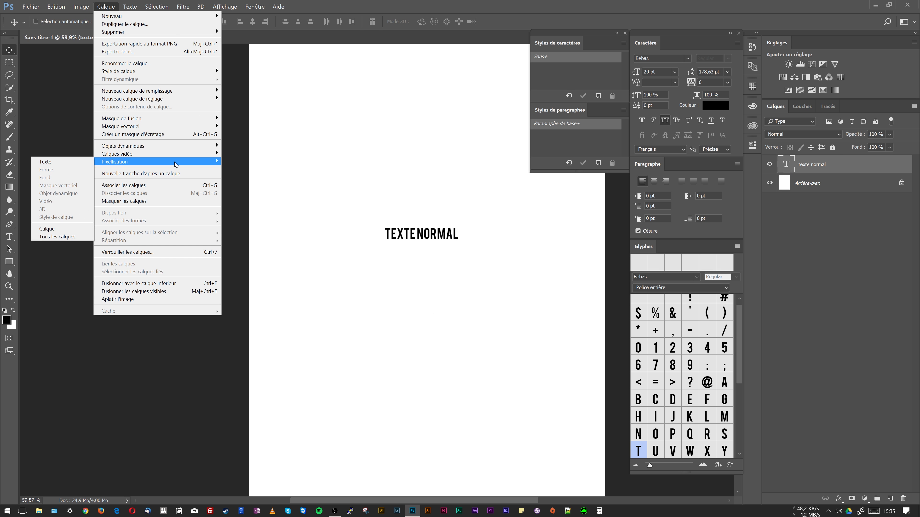
click(77, 161)
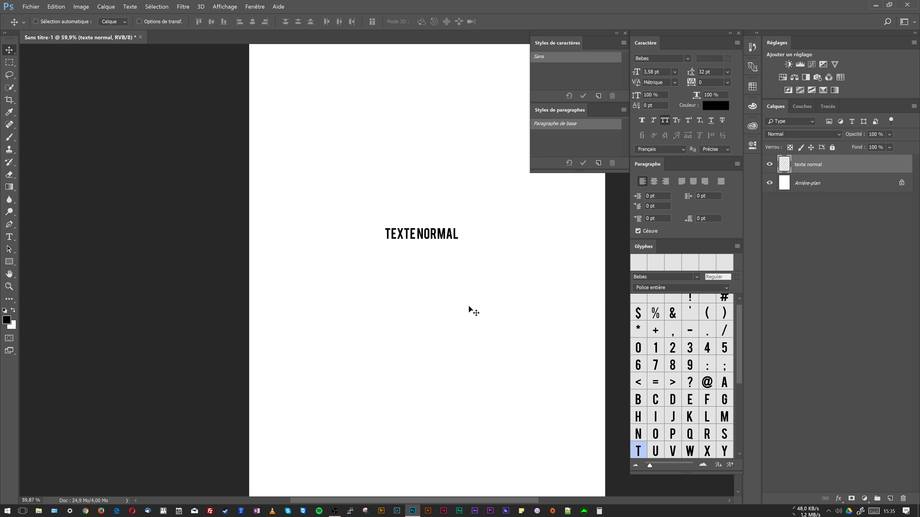
Step: Enlarge the rasterized "texte normal" proportionally past 760% and position it so its first letters lie on the page
key(z)
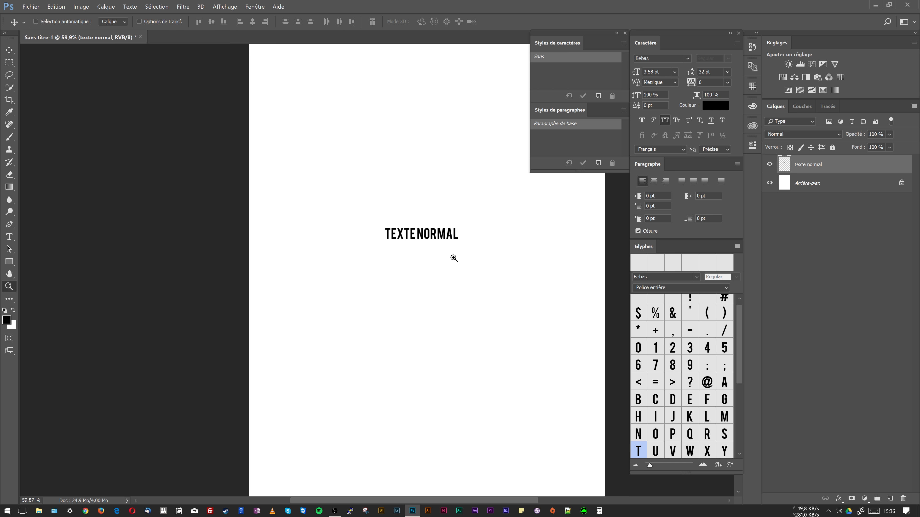
drag(420, 238, 369, 283)
key(v)
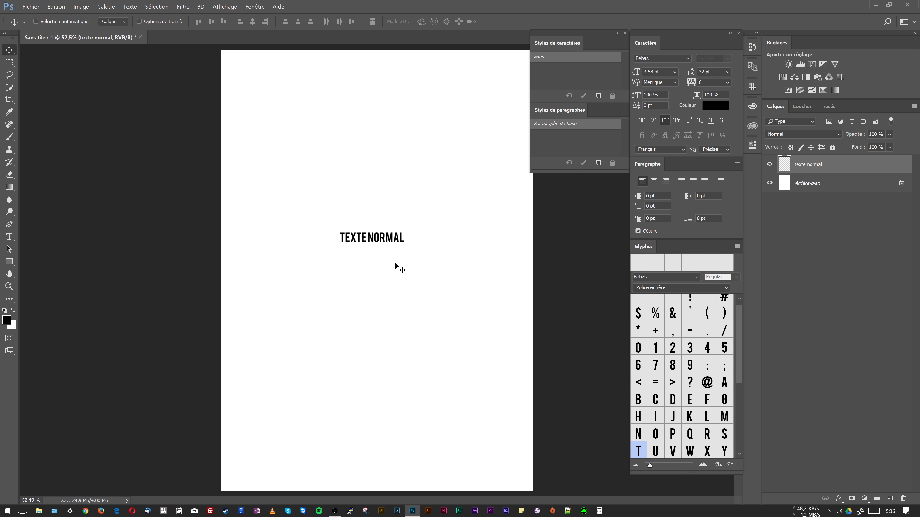
key(ctrl+t)
drag(408, 242, 563, 370)
drag(340, 233, 114, 48)
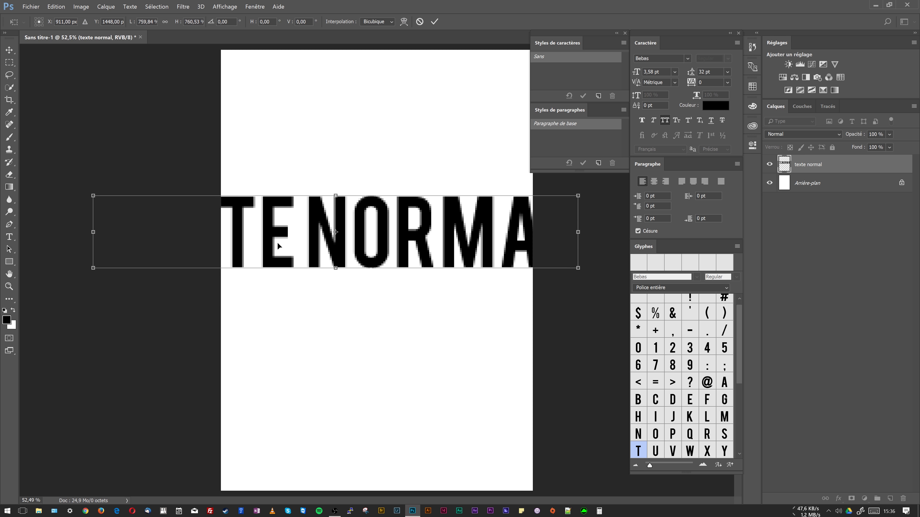
drag(578, 268, 708, 379)
drag(298, 220, 486, 221)
key(Return)
Step: Inspect the letter edges of the enlarged raster text up close and delete its layer
key(z)
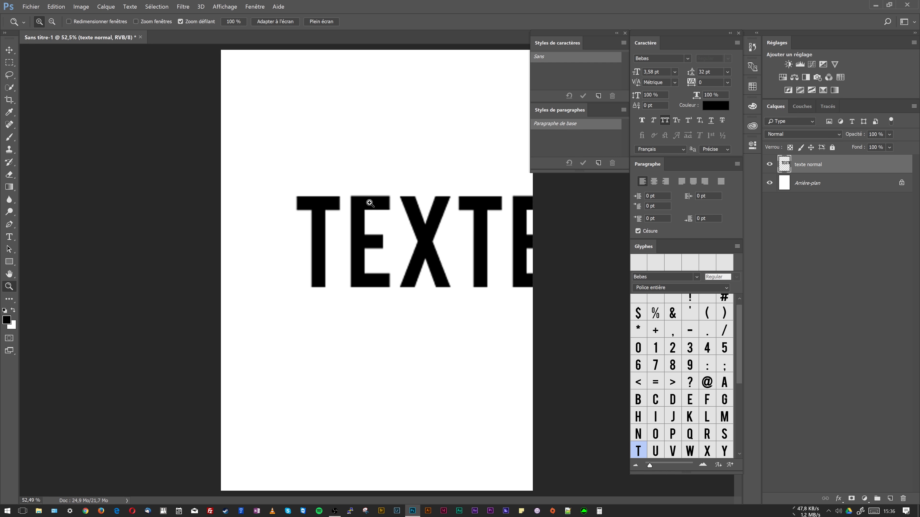
mouse_move(370, 203)
mouse_down()
mouse_move(421, 158)
mouse_move(355, 212)
mouse_move(382, 200)
mouse_up()
key(v)
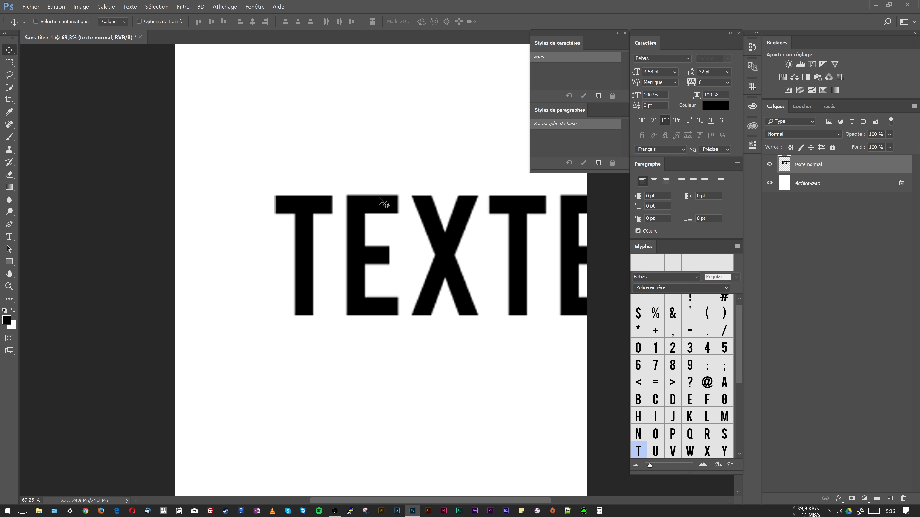
key(Delete)
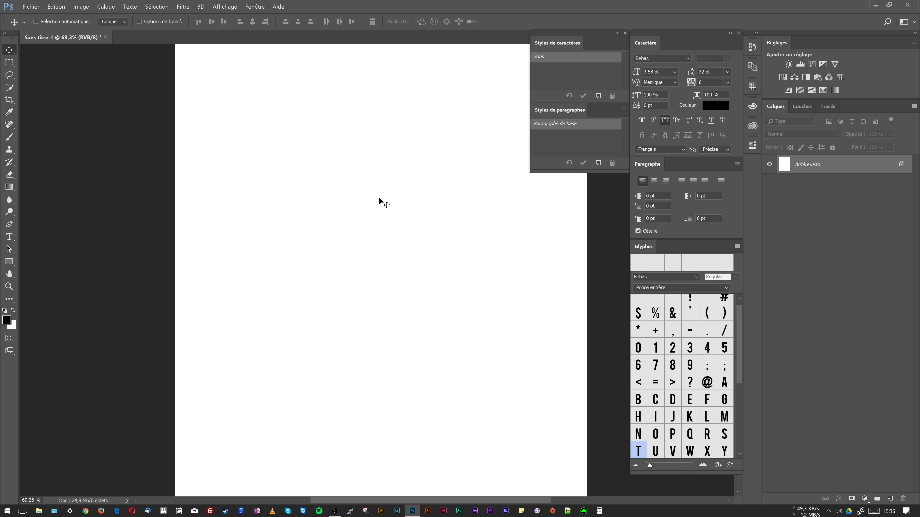
Step: Set the horizontal Type tool's font to Cambria
key(t)
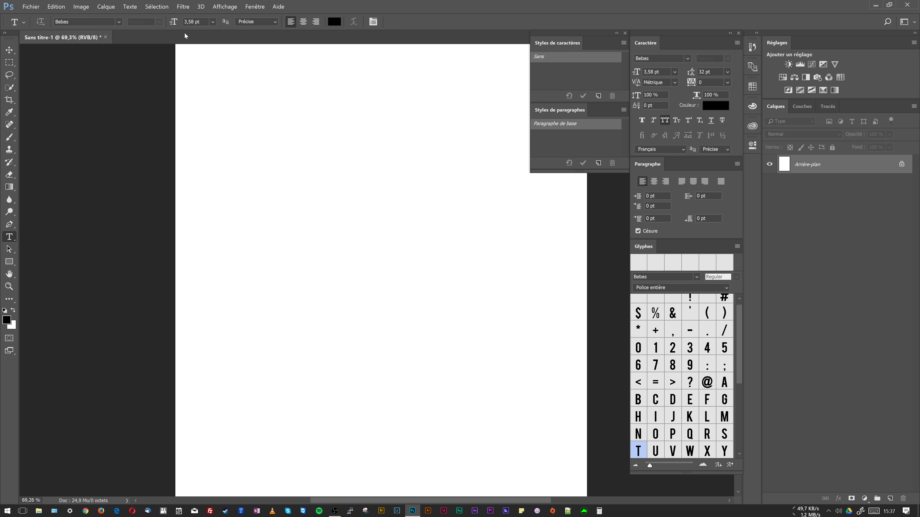
click(119, 23)
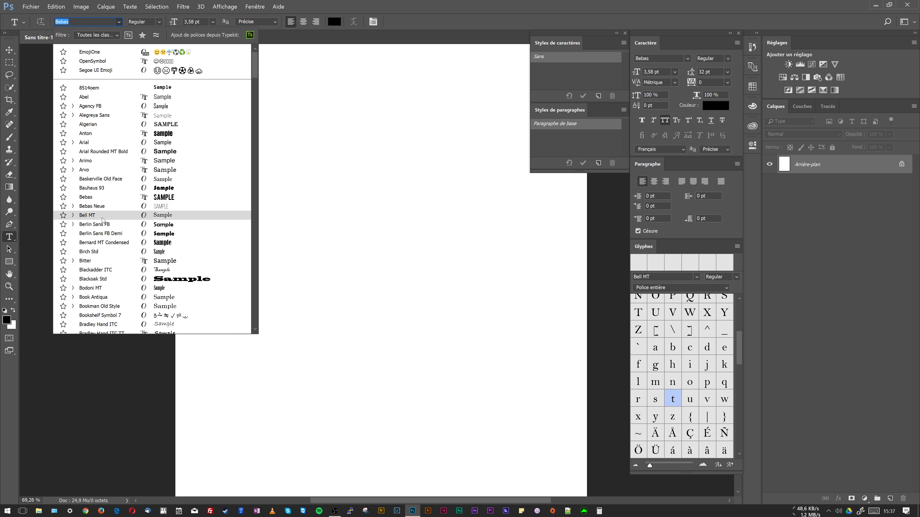
scroll(108, 229, down, 2)
scroll(108, 228, down, 5)
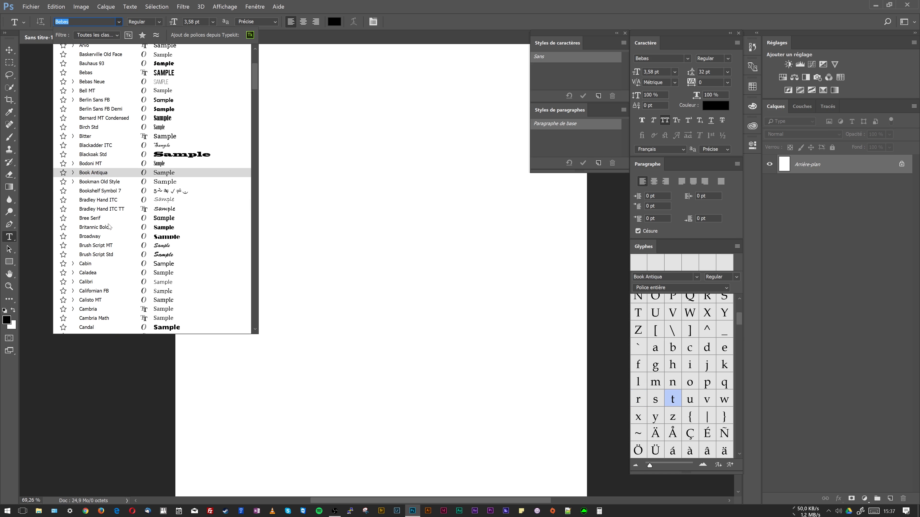
click(111, 269)
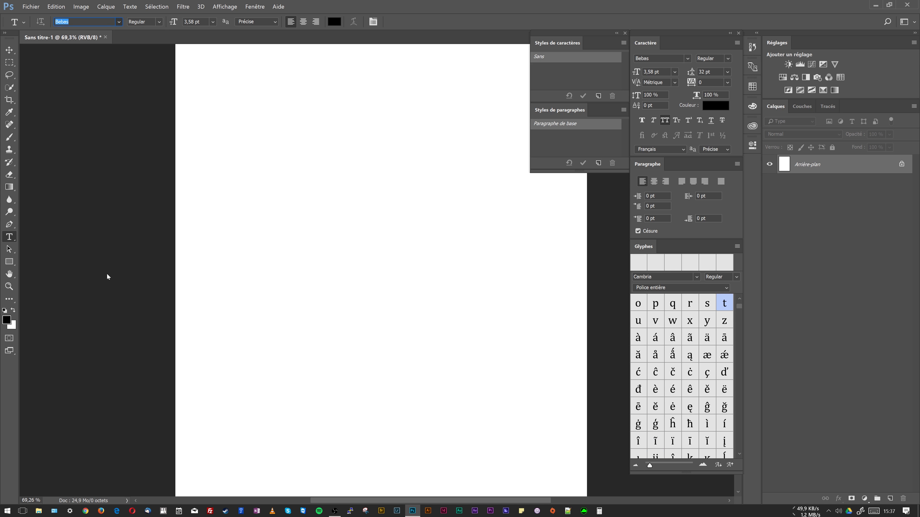
Step: Review the available Cambria styles, the Typekit filter of the font list and the anti-aliasing options
click(160, 22)
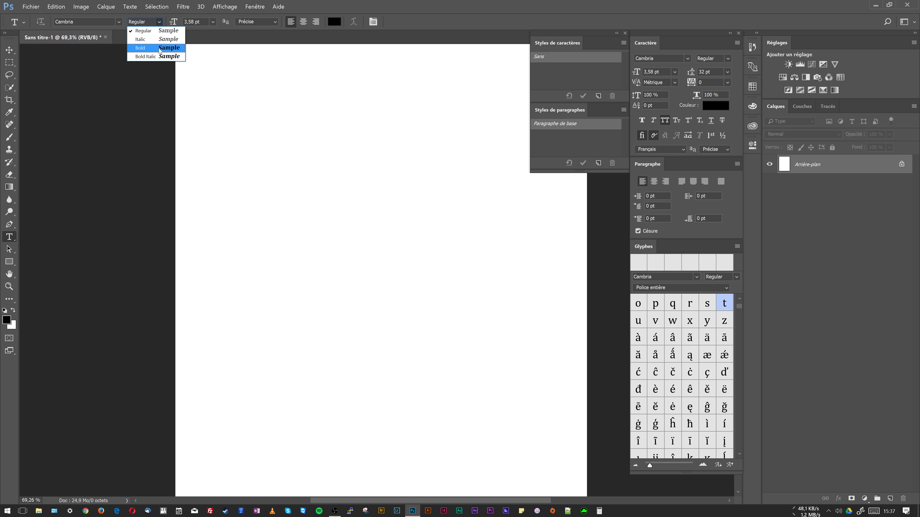
click(168, 21)
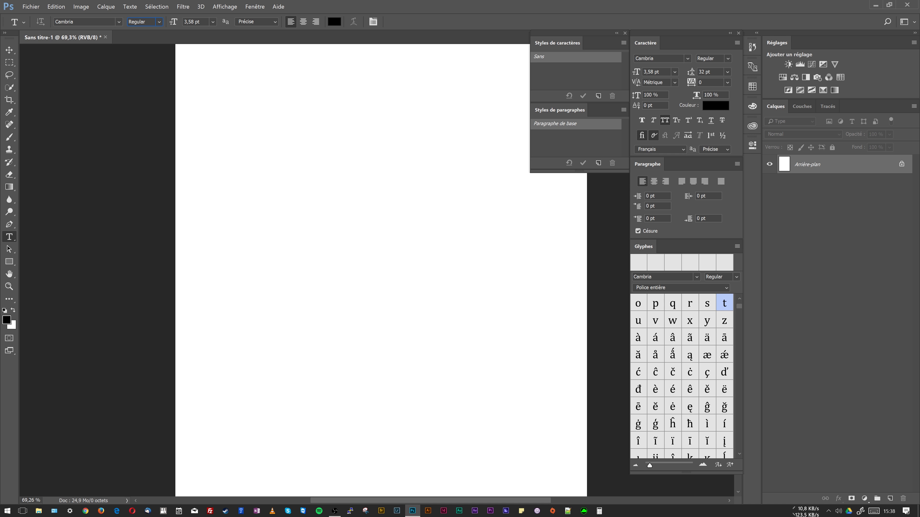
click(119, 22)
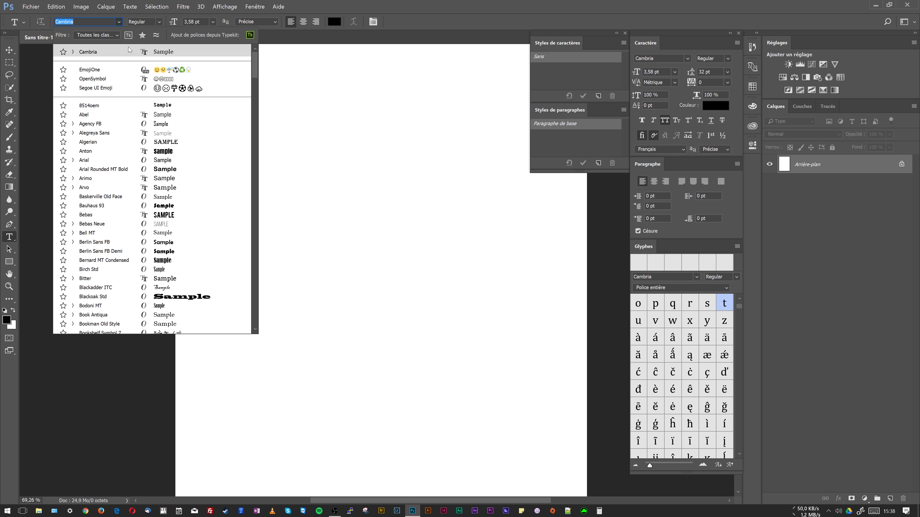
click(128, 35)
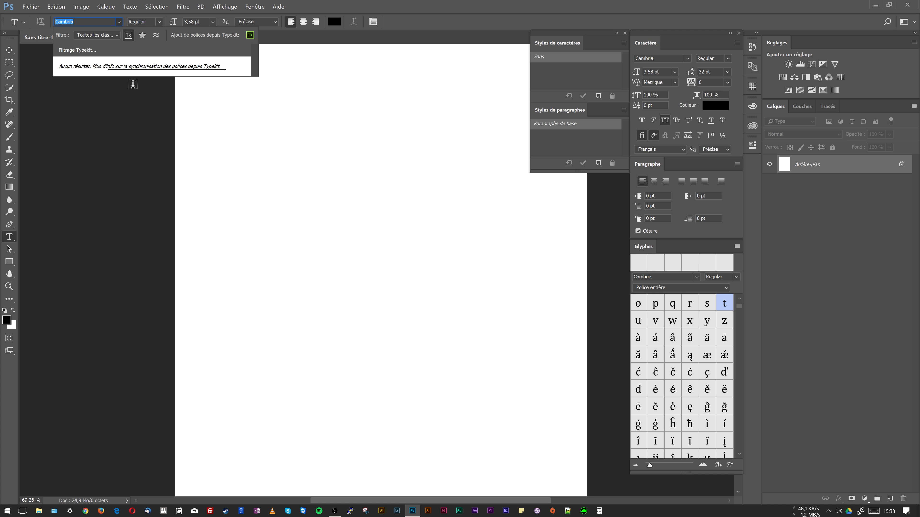
click(128, 35)
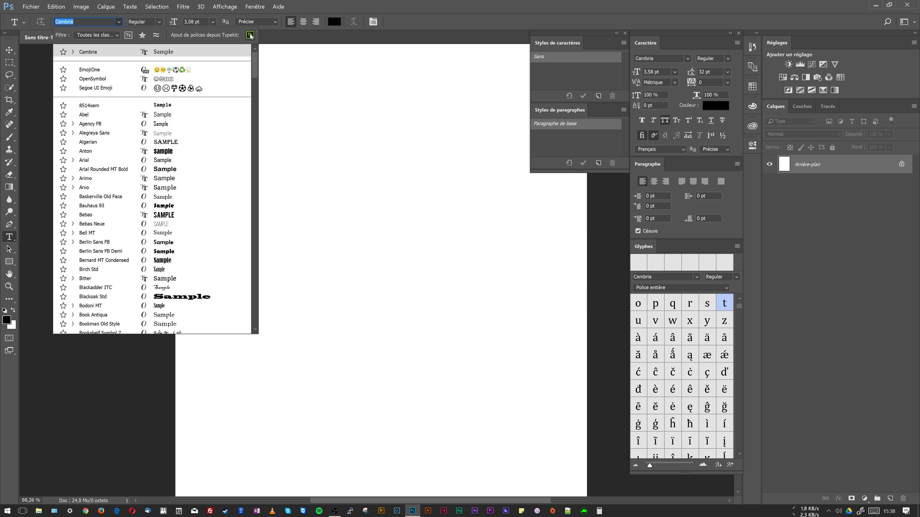
click(158, 22)
click(158, 22)
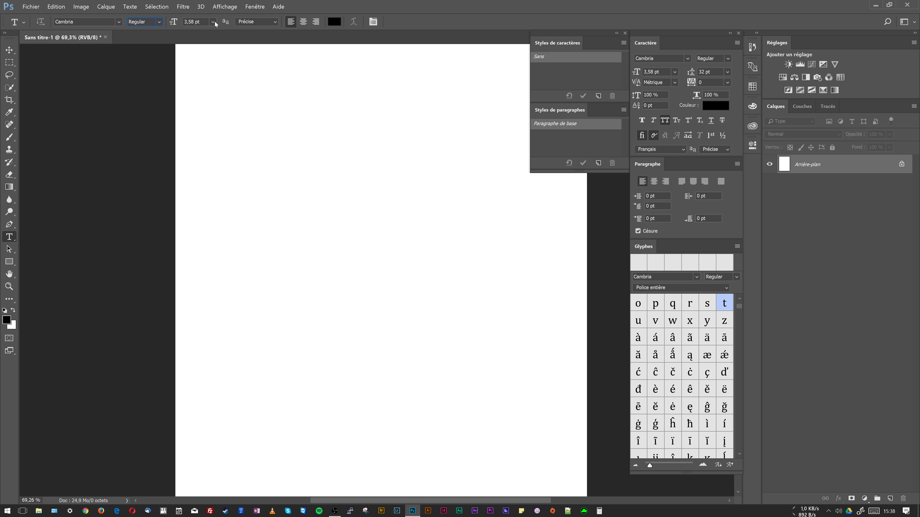
click(273, 24)
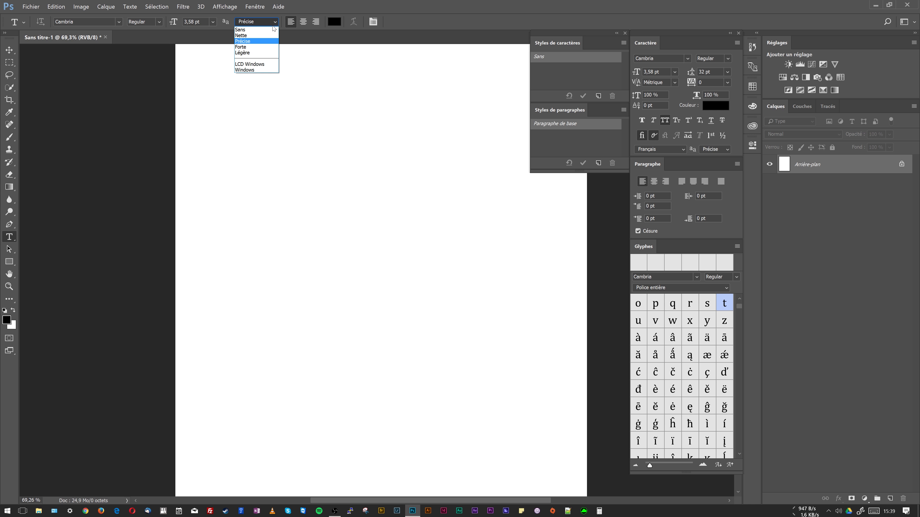
click(273, 26)
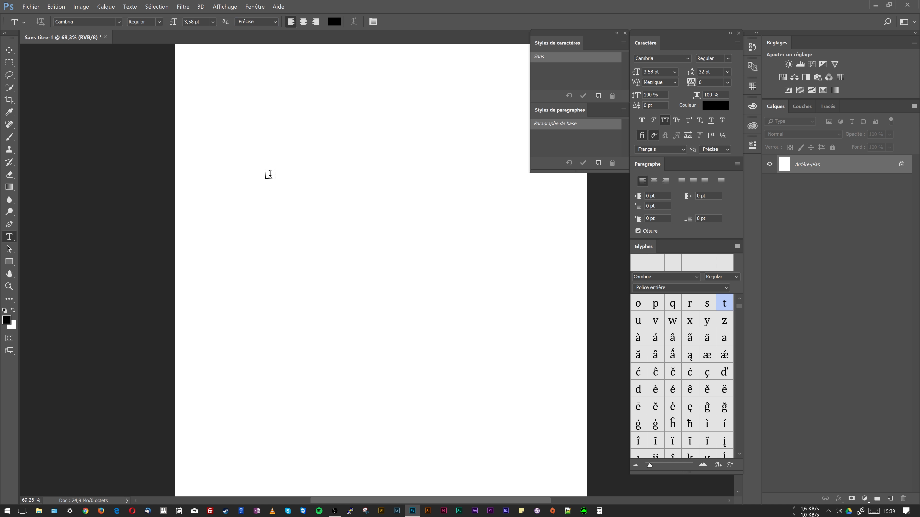
Step: Add the horizontal text "TEST ANTI CRENELAGE" in the upper part of the page
click(269, 174)
text(test anti)
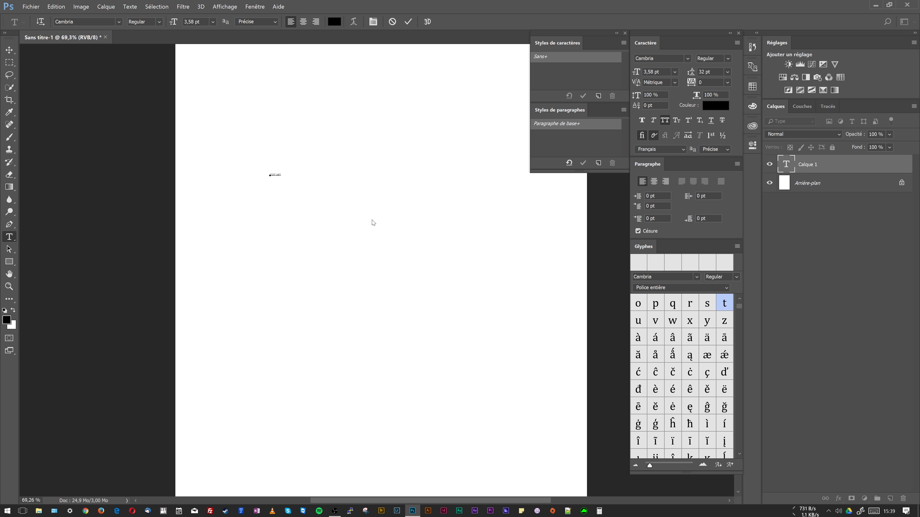
text( crénelage)
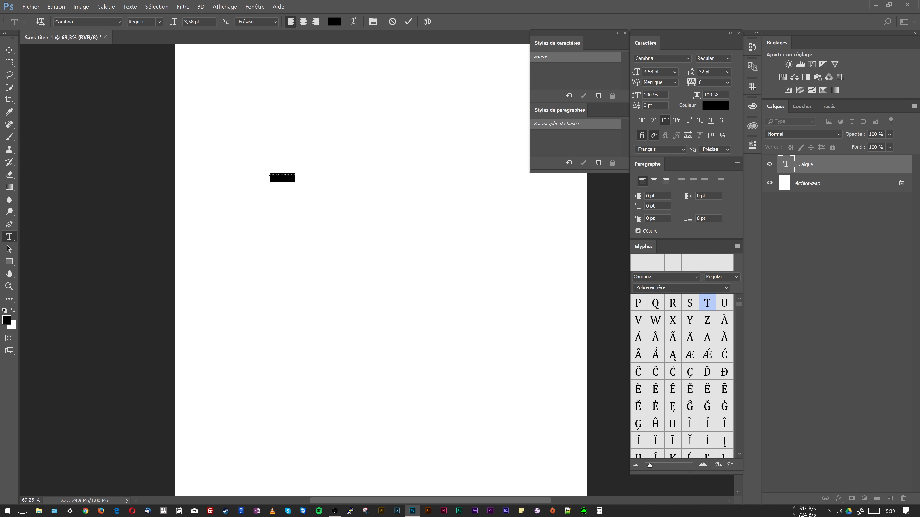
Step: Increase the new text's font size to 112.58 pt and move it down so "TEST ANTI" fits on the page
drag(173, 22, 226, 49)
click(7, 50)
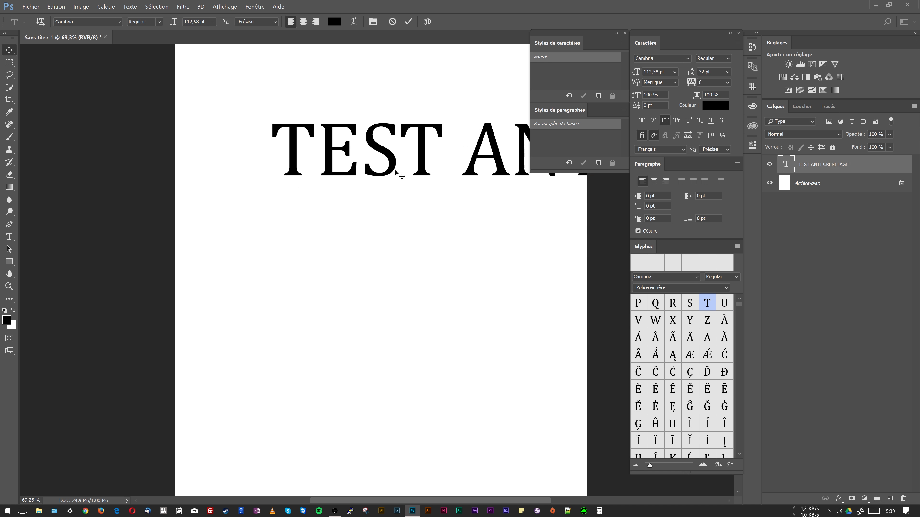
drag(398, 175, 350, 254)
Step: Compare the anti-aliasing methods on the "TEST ANTI CRENELAGE" text by applying Nette, Forte and finally Légère
click(8, 287)
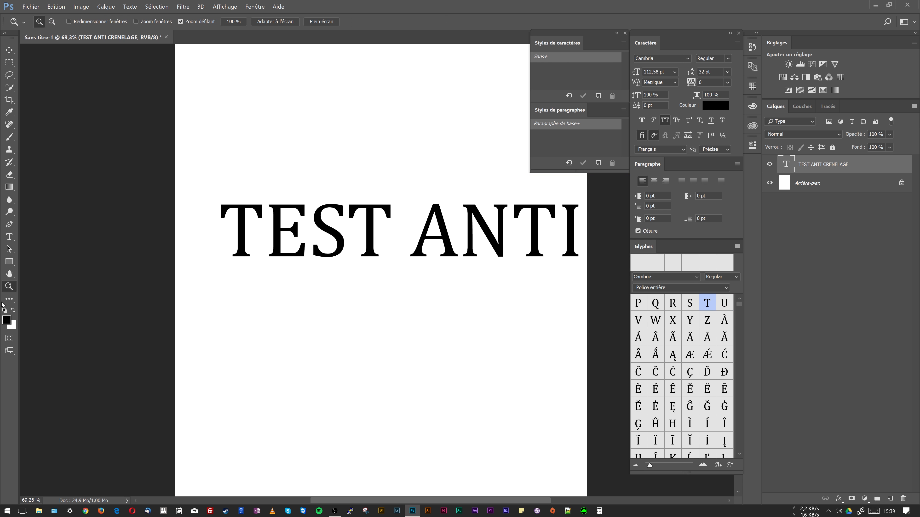
double_click(9, 286)
key(v)
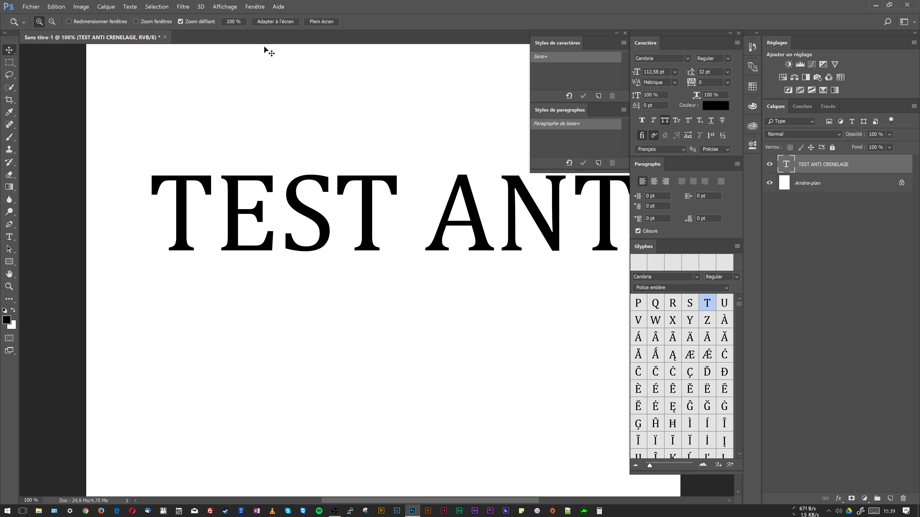
key(t)
click(276, 23)
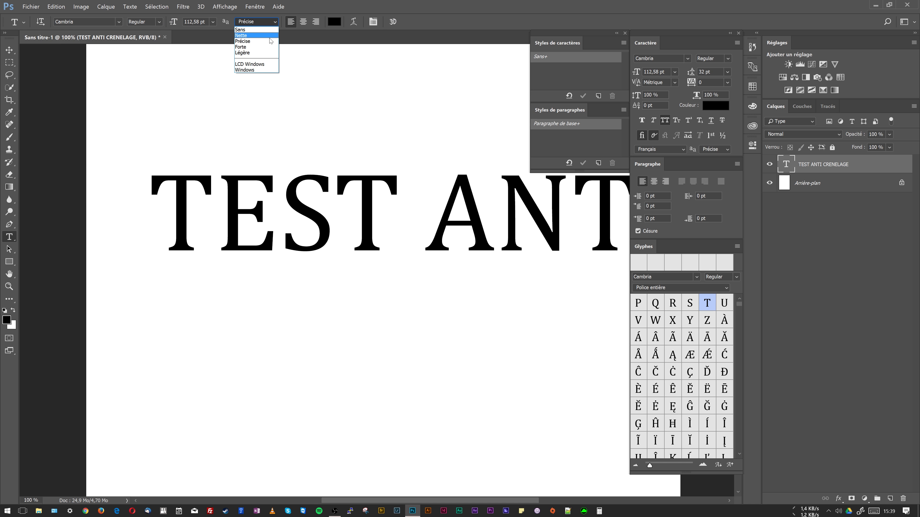
click(271, 36)
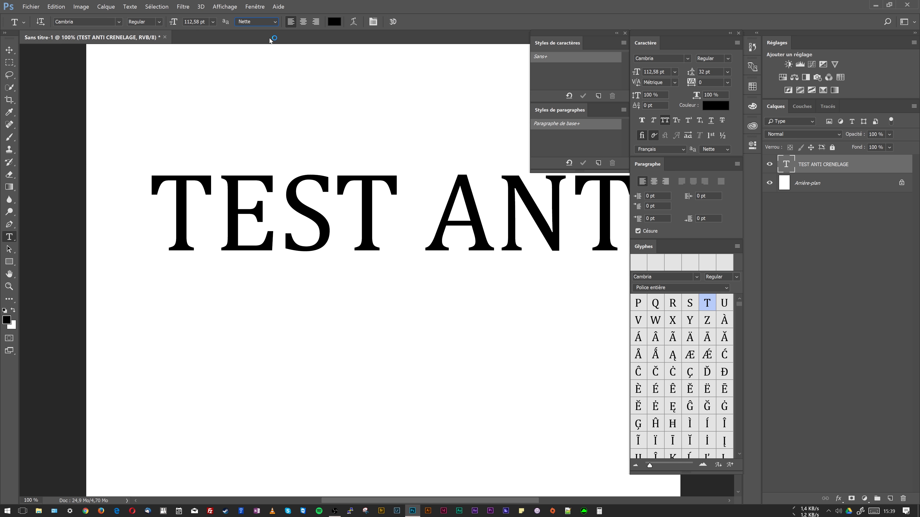
click(275, 23)
click(254, 46)
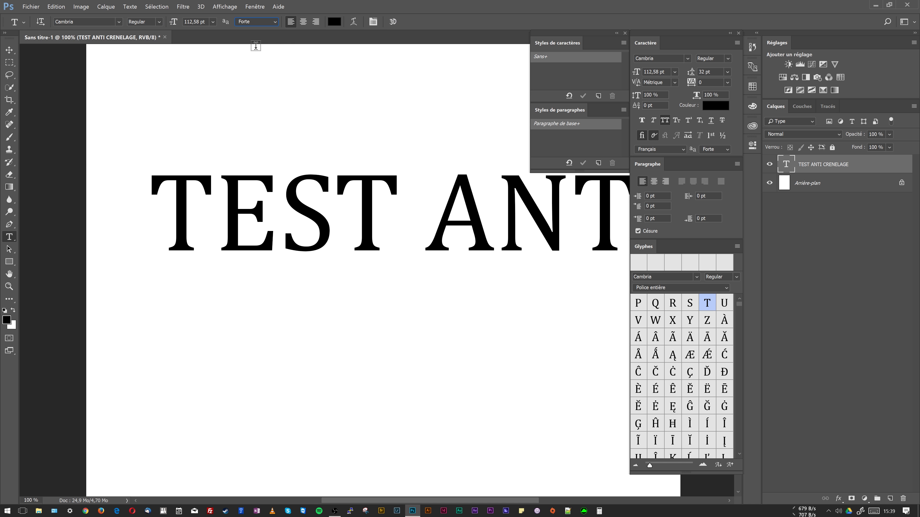
click(271, 23)
click(257, 51)
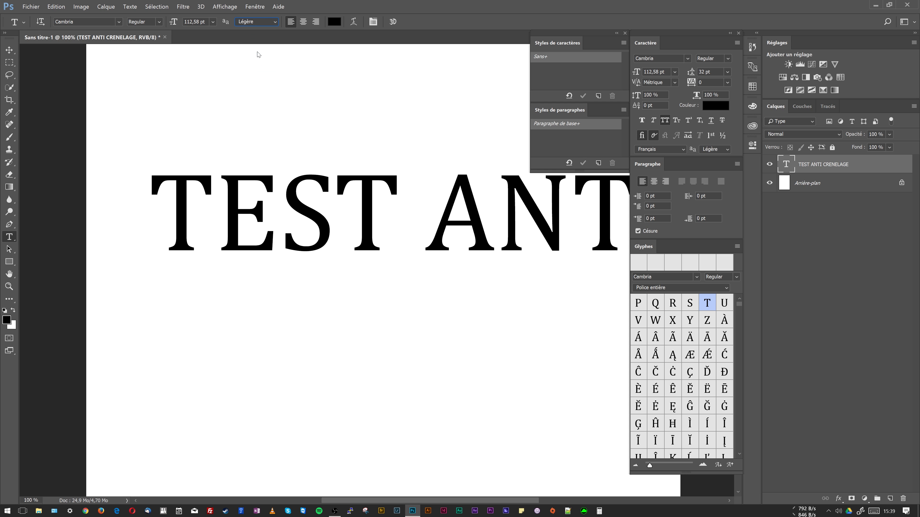
Step: Set the "TEST ANTI CRENELAGE" text's anti-aliasing to Sans and inspect the edges of its first T up close
click(271, 23)
click(256, 31)
click(10, 287)
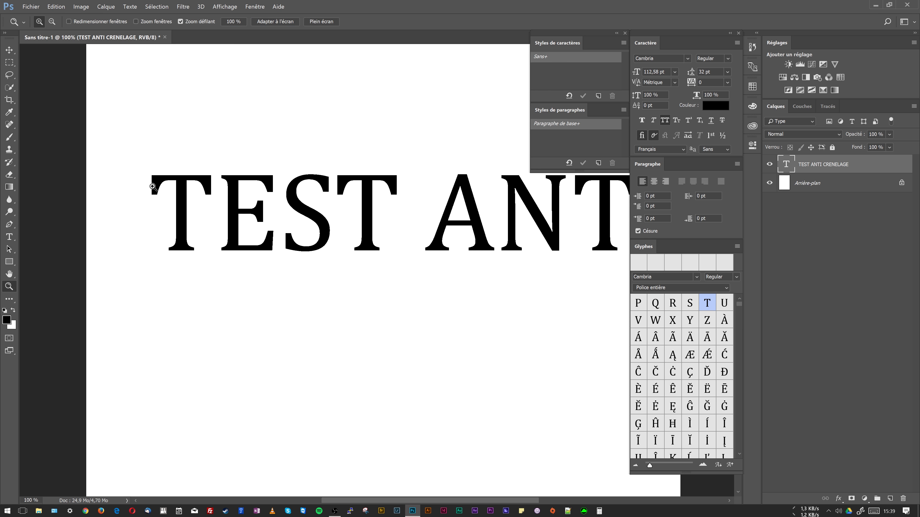
drag(160, 177, 250, 139)
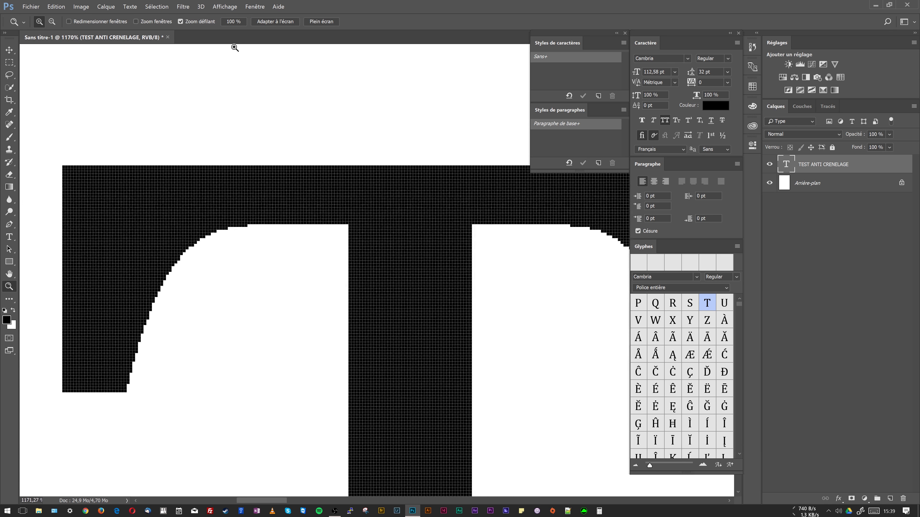
click(9, 237)
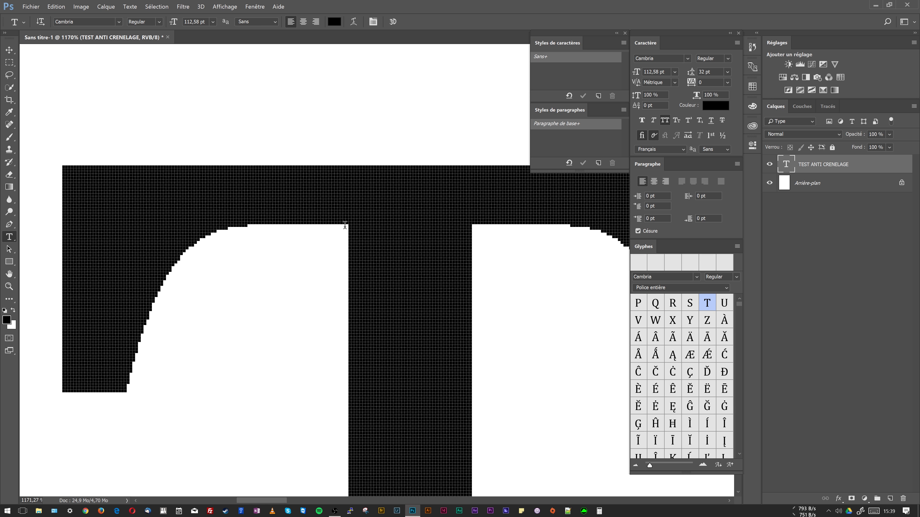
scroll(345, 225, down, 3)
scroll(345, 225, up, 2)
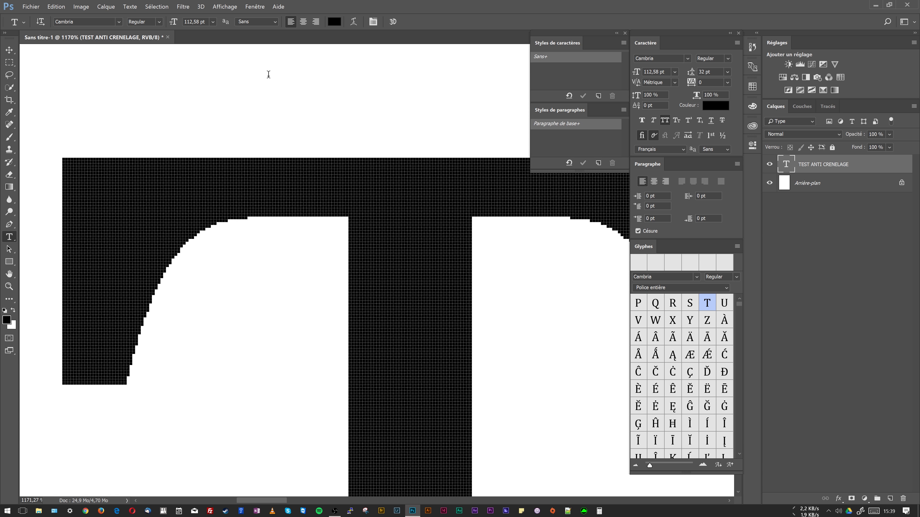
Step: Compare the Précise, Forte and Légère anti-aliasing methods on the enlarged T, finally applying Windows
click(271, 22)
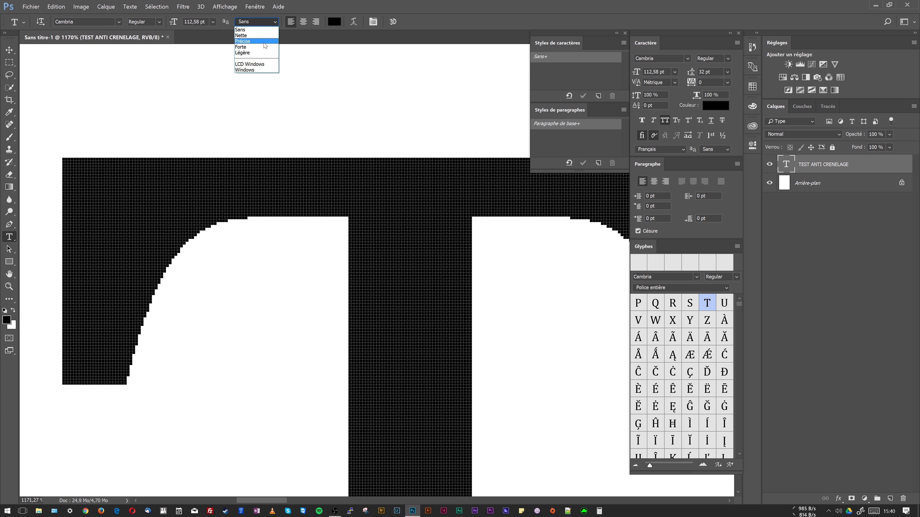
click(245, 41)
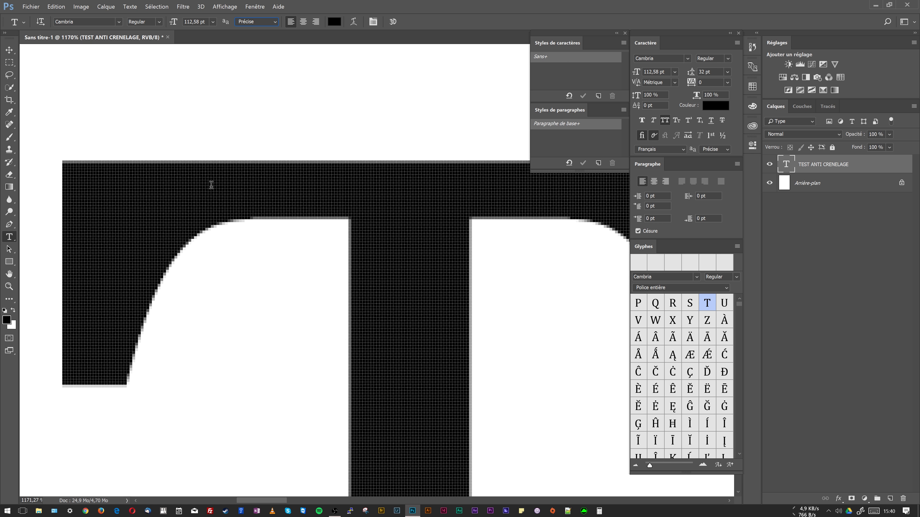
click(275, 22)
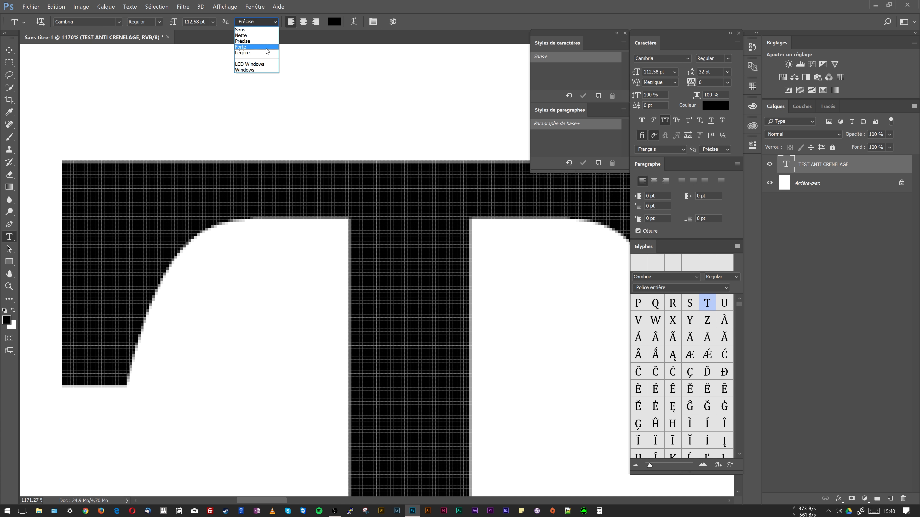
click(266, 46)
click(274, 22)
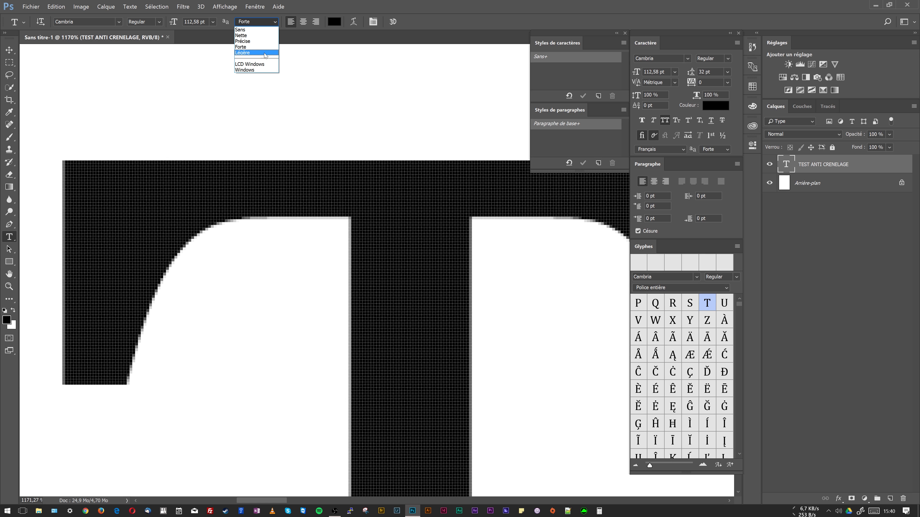
click(264, 54)
click(276, 22)
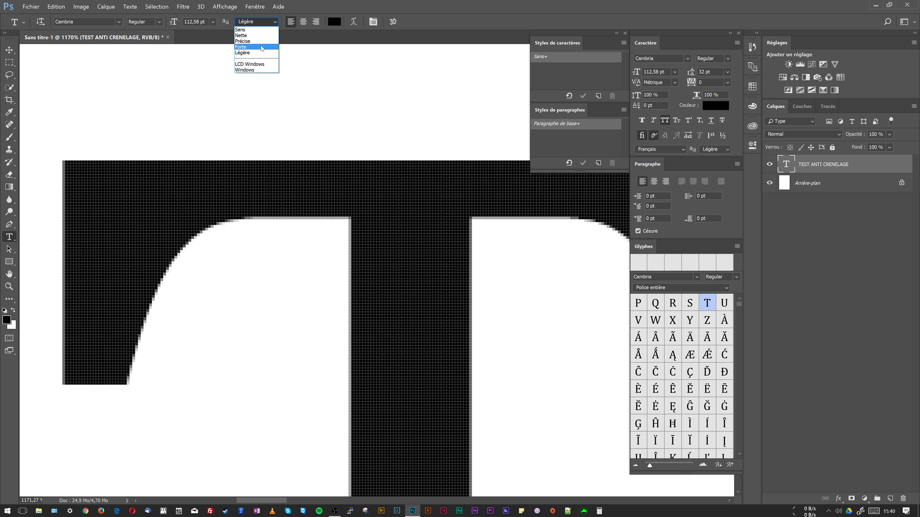
click(257, 70)
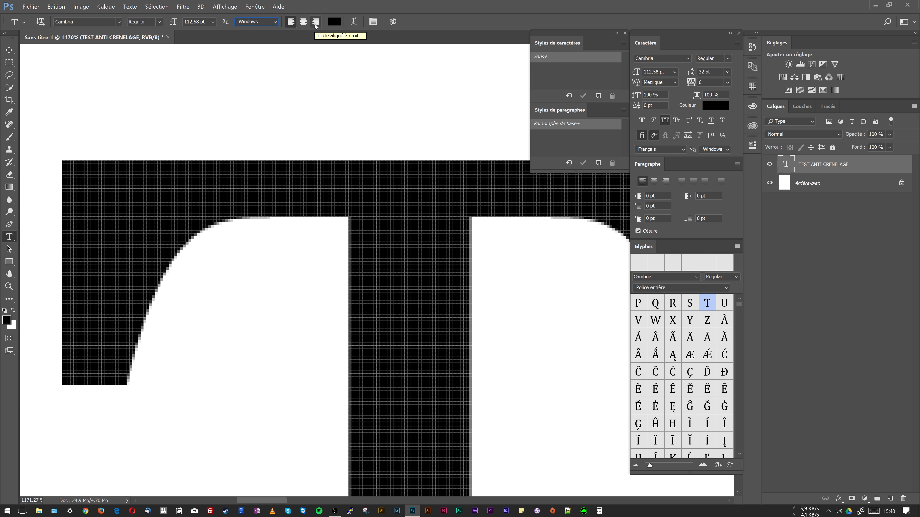
Step: Return to the 100% view with "TEST ANTI" visible and change the whole text's colour to red (e40707)
click(9, 51)
double_click(9, 286)
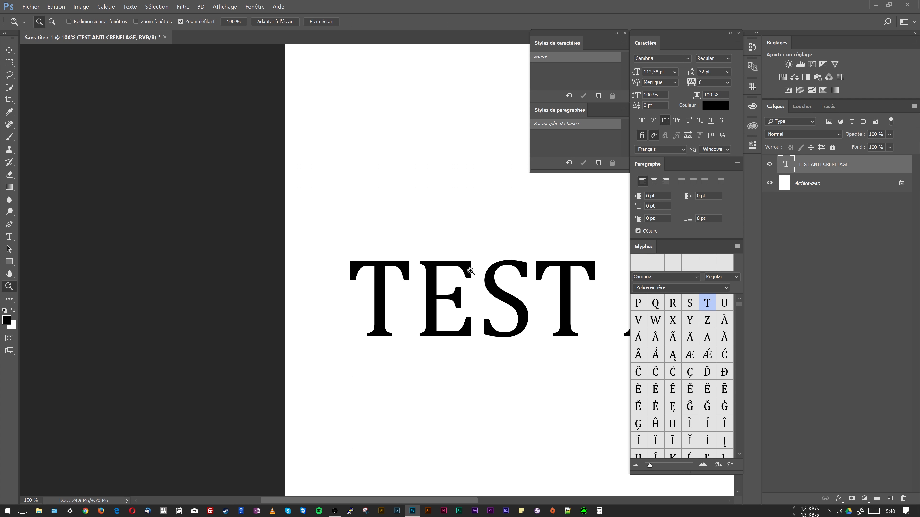
drag(472, 320, 264, 264)
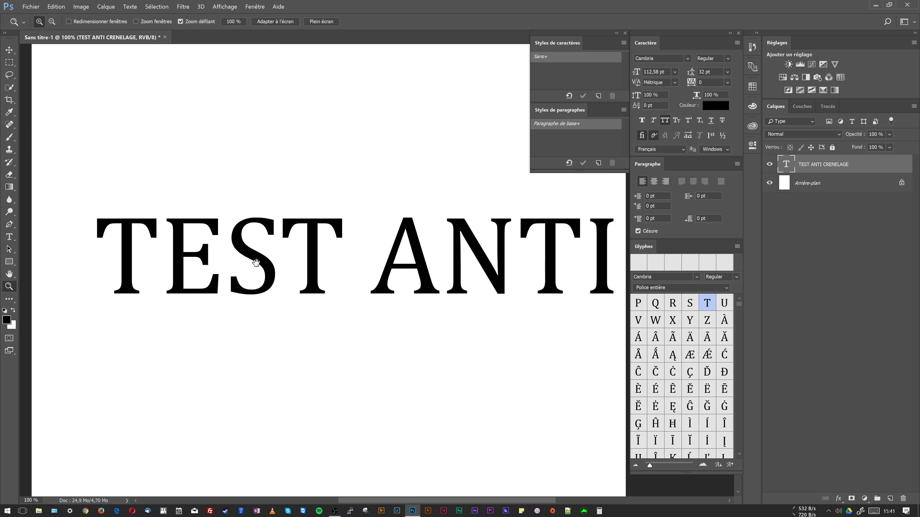
key(t)
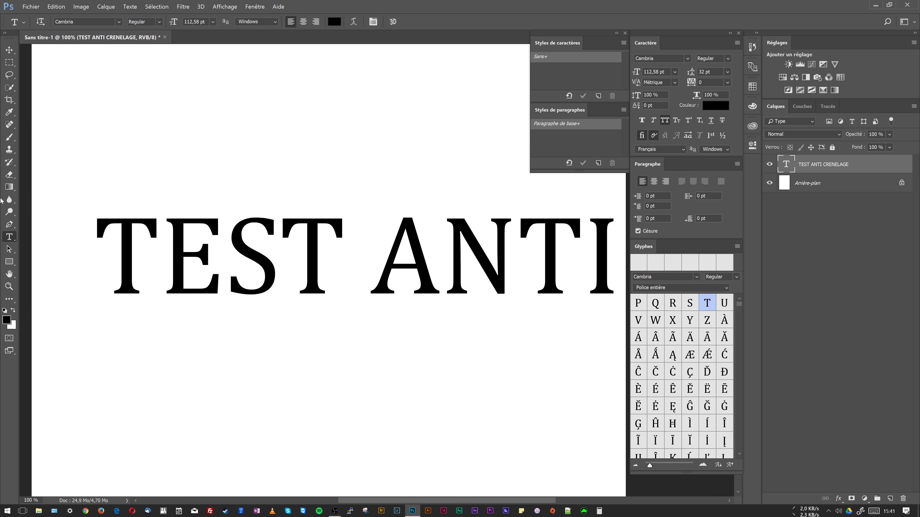
click(334, 22)
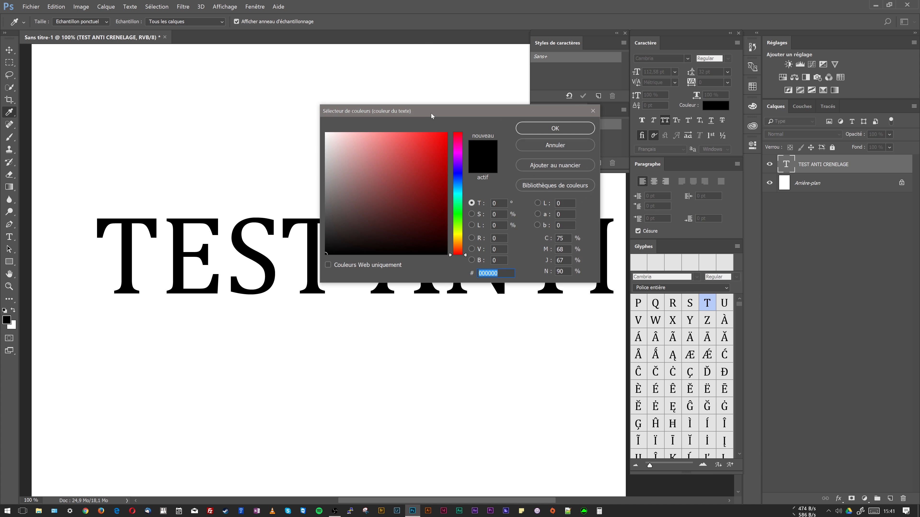
click(358, 50)
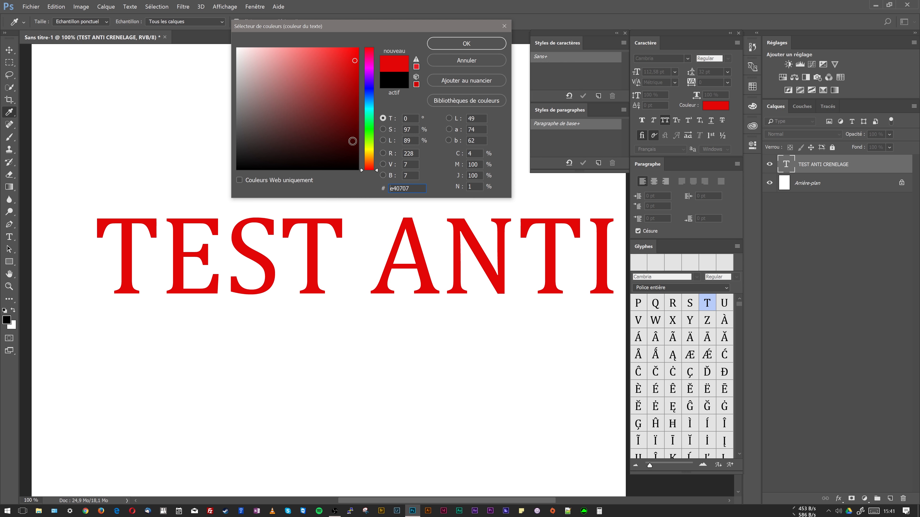
click(460, 46)
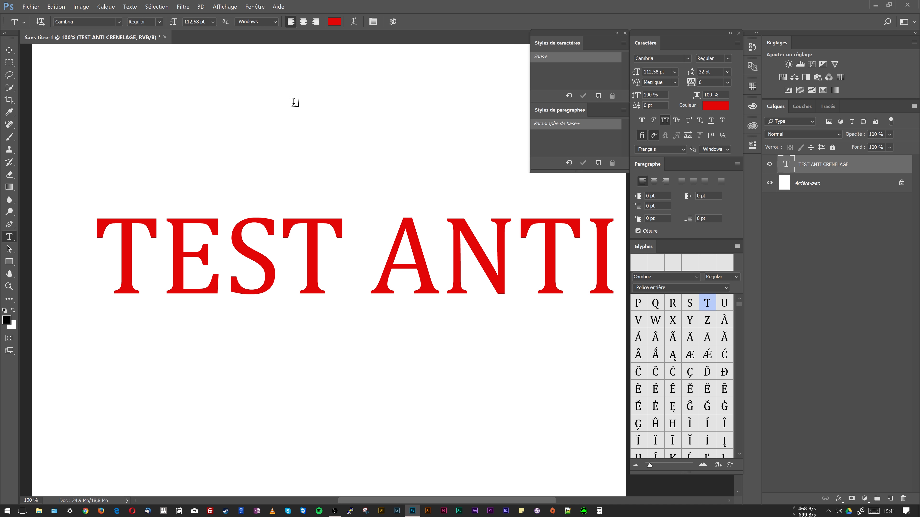
Step: Recolour only the word "TEST" in blue (1207e4)
click(286, 248)
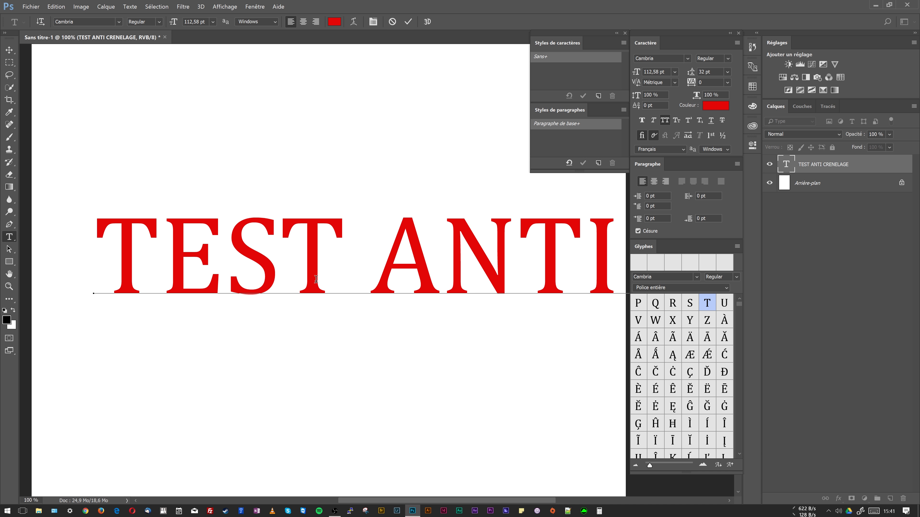
drag(316, 283, 94, 284)
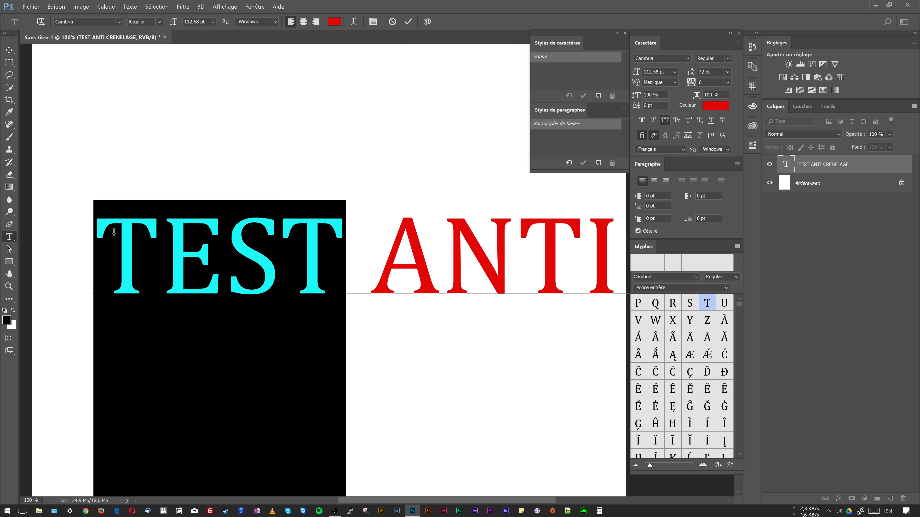
click(335, 22)
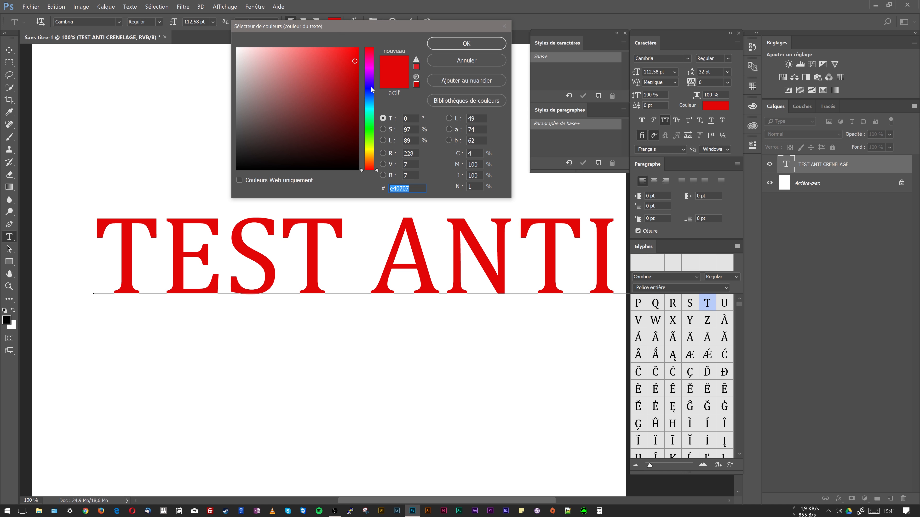
click(369, 87)
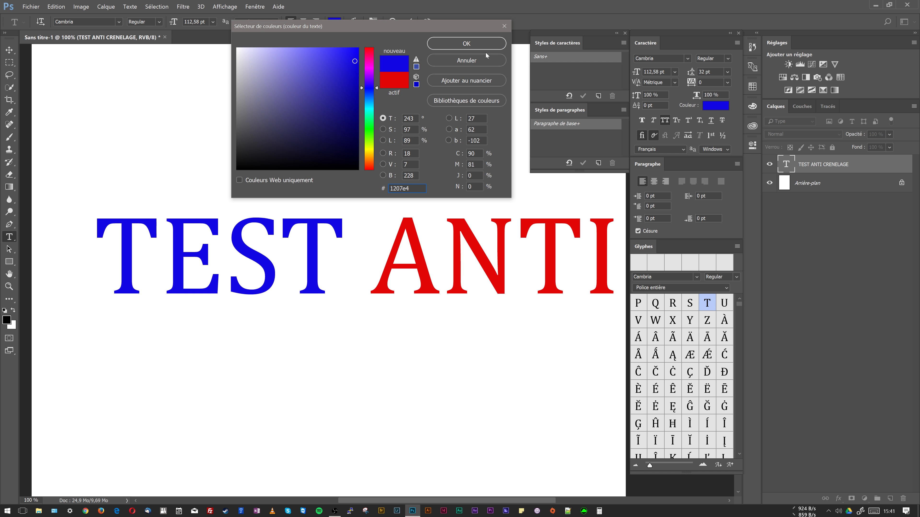
key(Return)
click(9, 50)
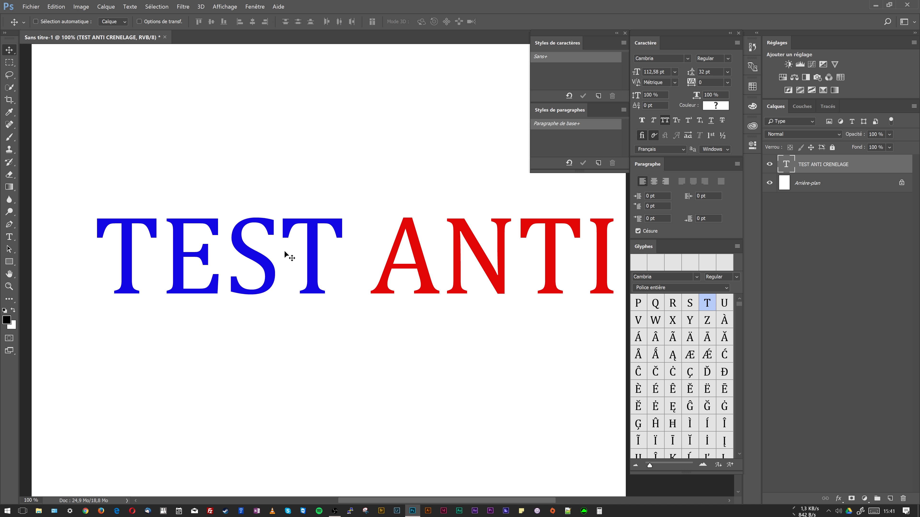
click(9, 237)
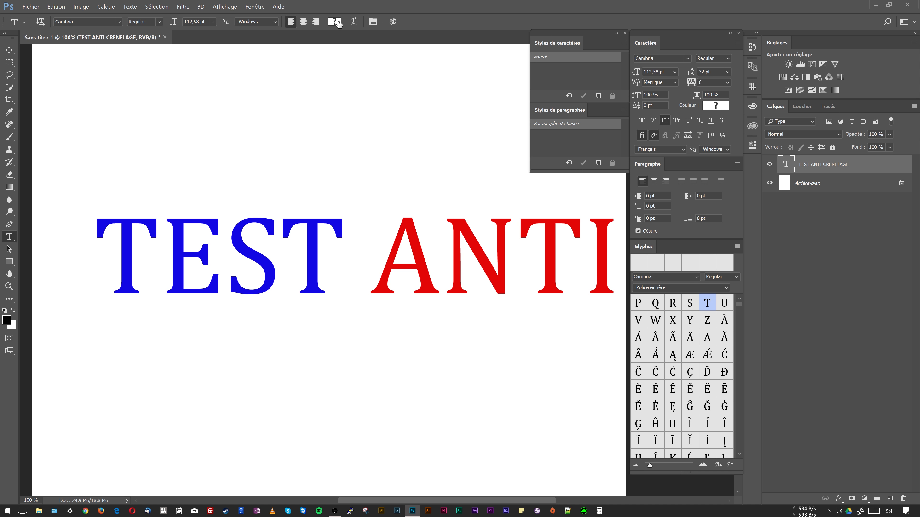
click(353, 22)
drag(425, 128, 271, 83)
click(377, 123)
Step: Preview the Arc, Renflement and Compression warp styles on the "TEST ANTI CRENELAGE" text
click(351, 22)
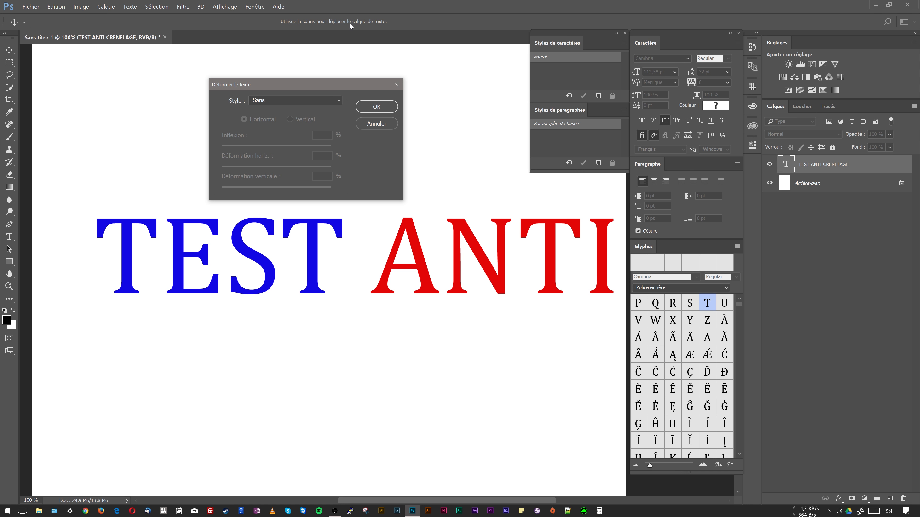
click(288, 100)
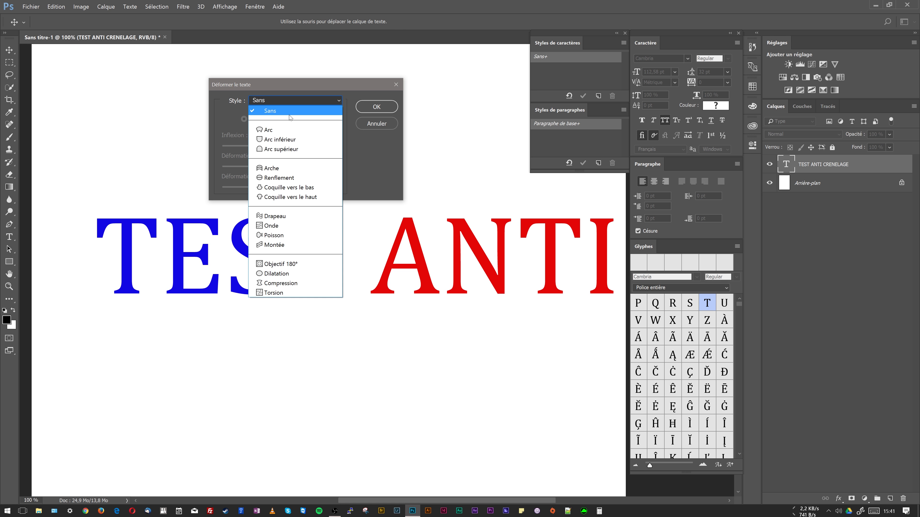
click(275, 129)
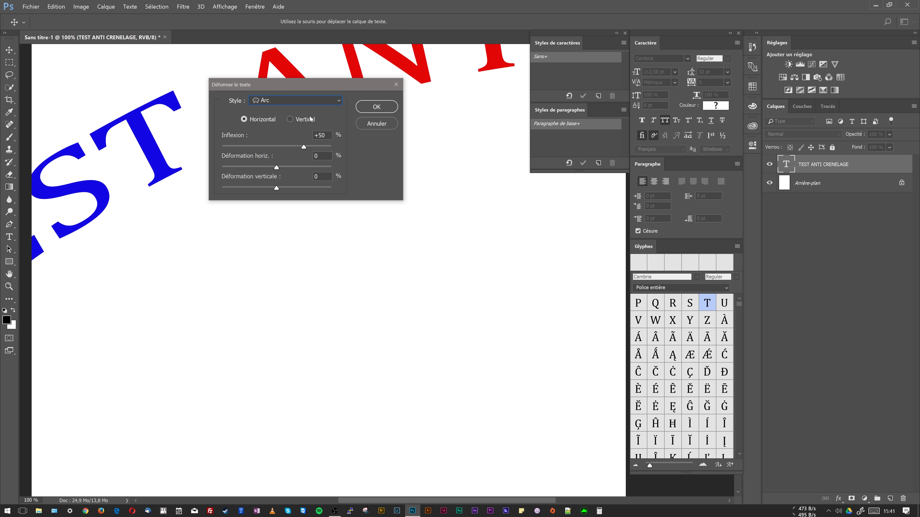
click(311, 100)
click(304, 178)
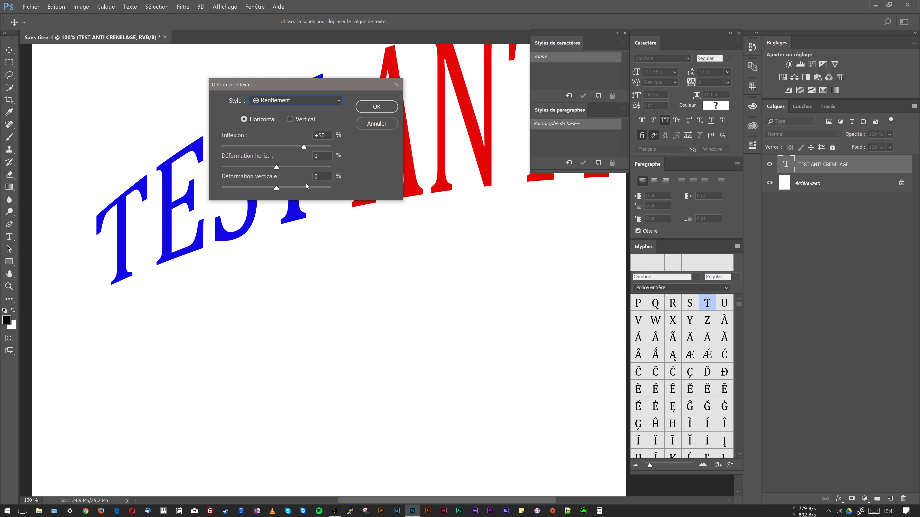
click(298, 104)
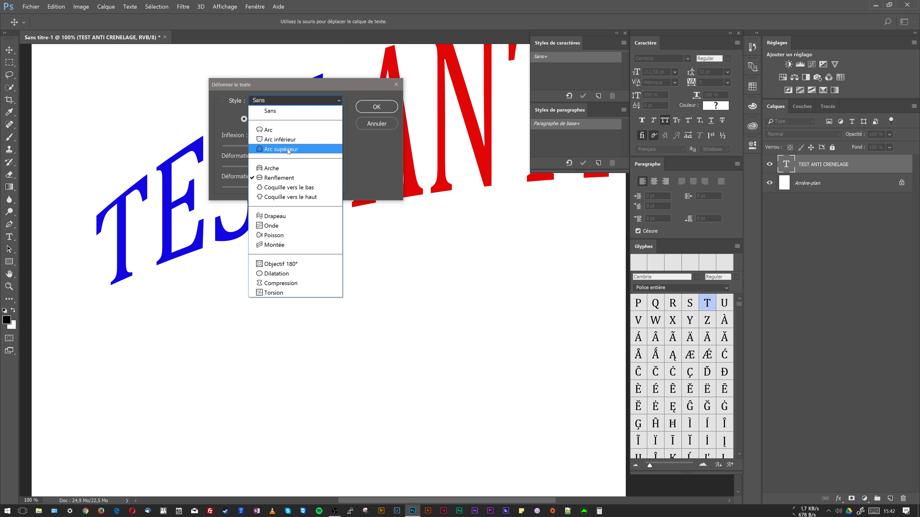
click(298, 284)
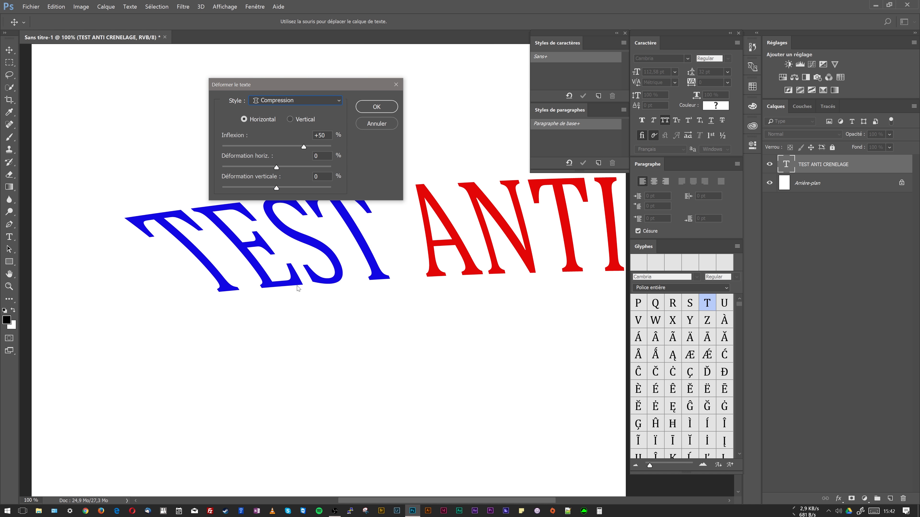
Step: Try the Arc warp on the text with an Inflexion of +16%, then cancel the warp
click(303, 103)
click(308, 129)
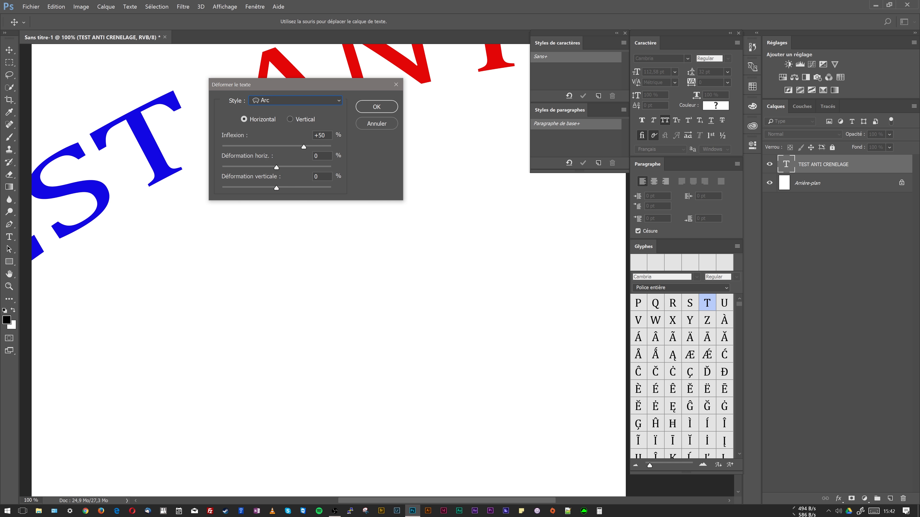
drag(288, 147, 285, 149)
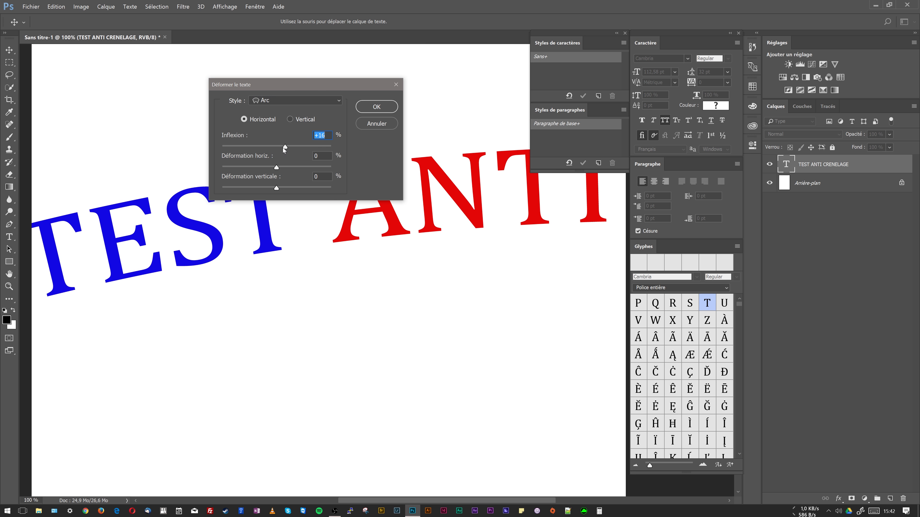
click(369, 124)
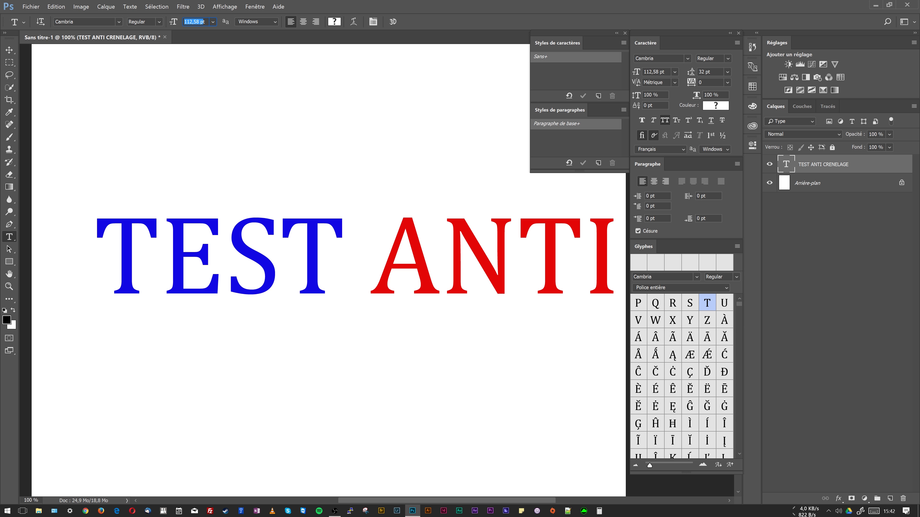
Step: Set the text's font size to 30 pt and move it so the whole line is centred across the page
text(30)
click(9, 50)
drag(246, 290, 306, 275)
click(9, 286)
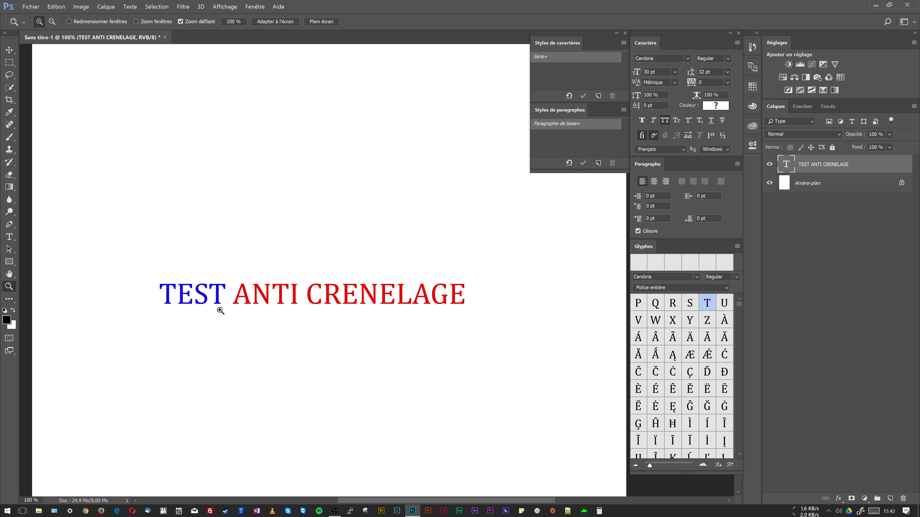
alt+click(260, 313)
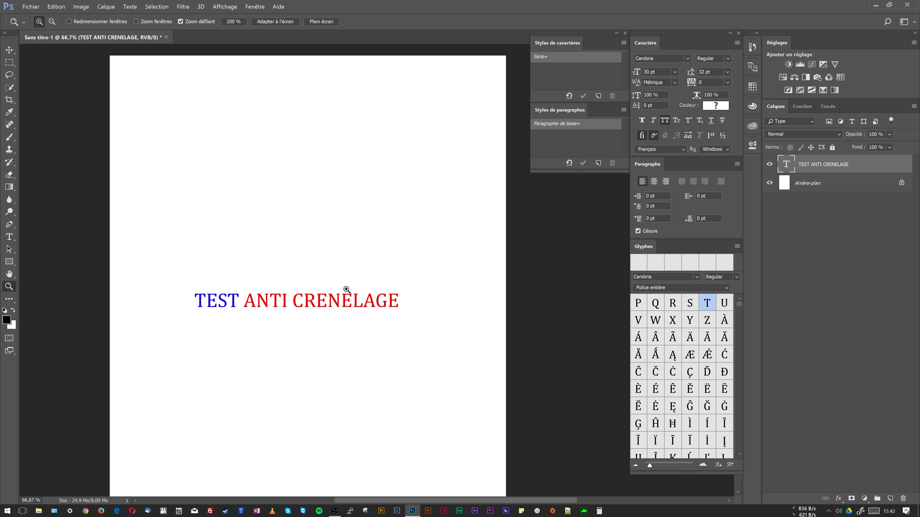
key(v)
drag(347, 291, 328, 306)
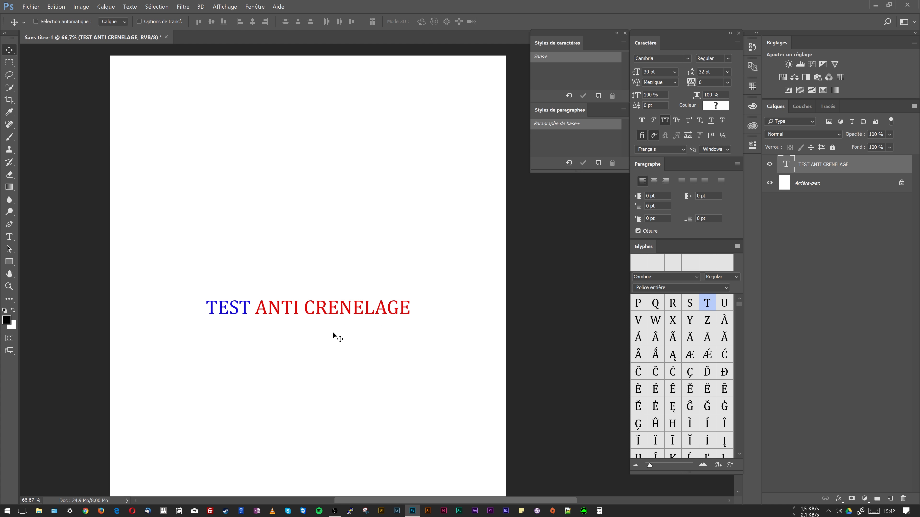
Step: Try the Arc warp on the text with Inflexion +27%, horizontal deformation 0 and vertical deformation -11%, then cancel the warp
key(t)
click(354, 21)
drag(314, 84, 519, 84)
click(537, 97)
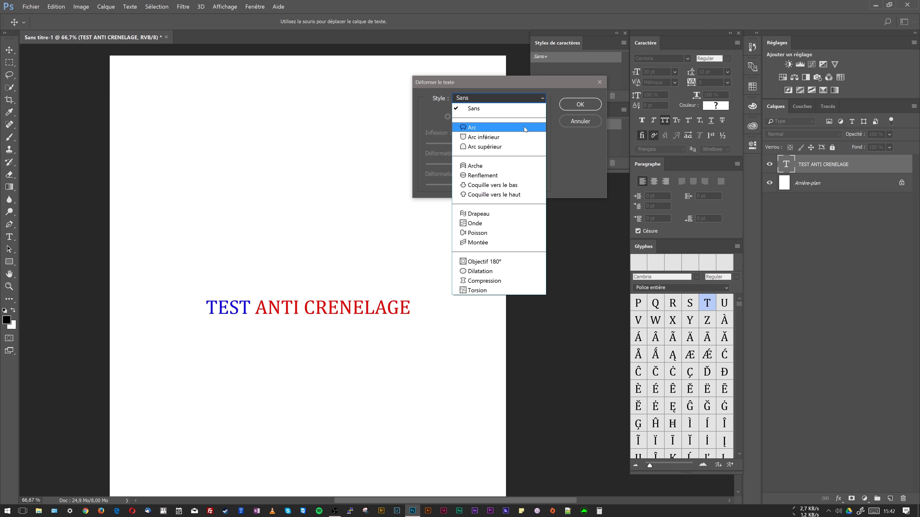
click(524, 126)
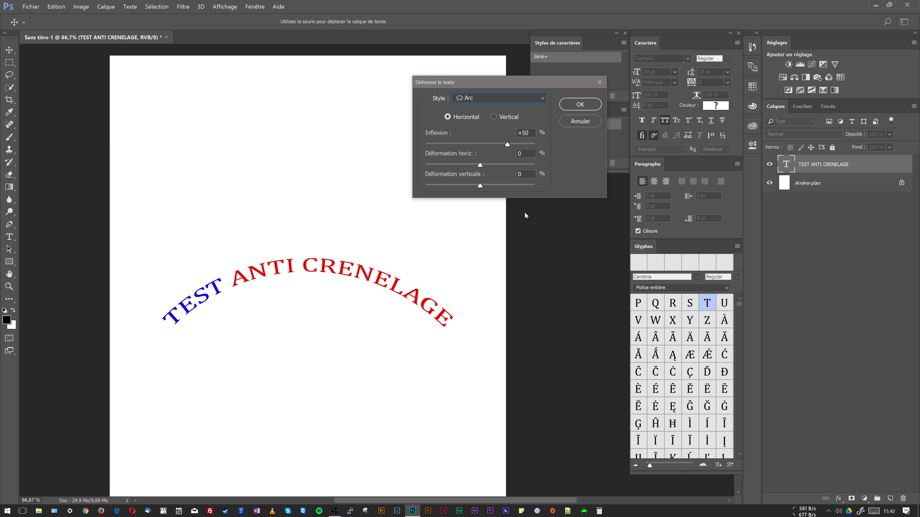
drag(507, 145, 481, 185)
key(shift+Tab)
text(0)
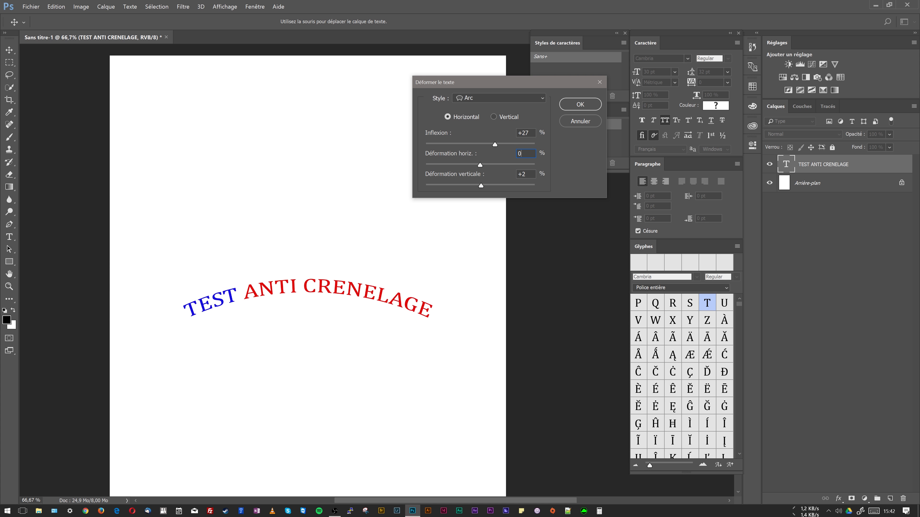
mouse_move(481, 185)
mouse_down()
mouse_move(463, 184)
mouse_move(507, 188)
mouse_move(473, 186)
mouse_up()
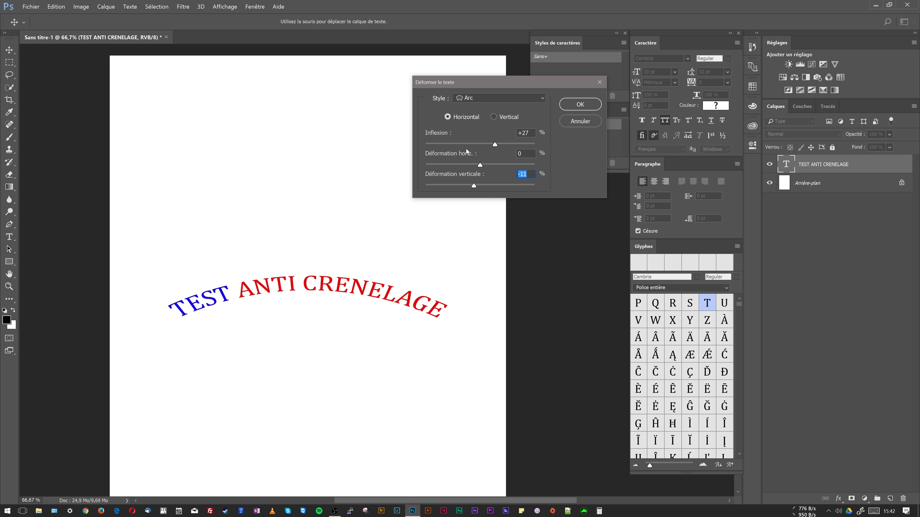
click(581, 121)
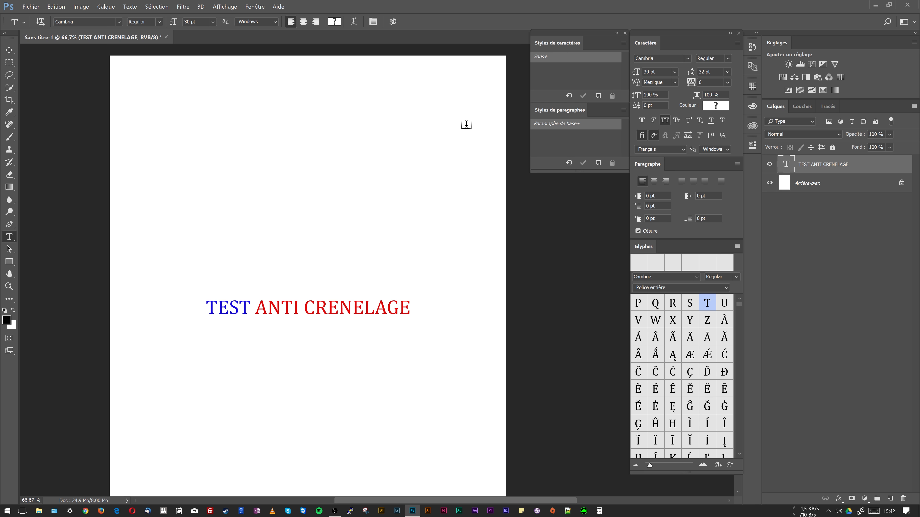
Step: Hide and show the Character, Paragraph and Glyphs panels several times, leaving them displayed
click(373, 22)
click(373, 22)
click(373, 22)
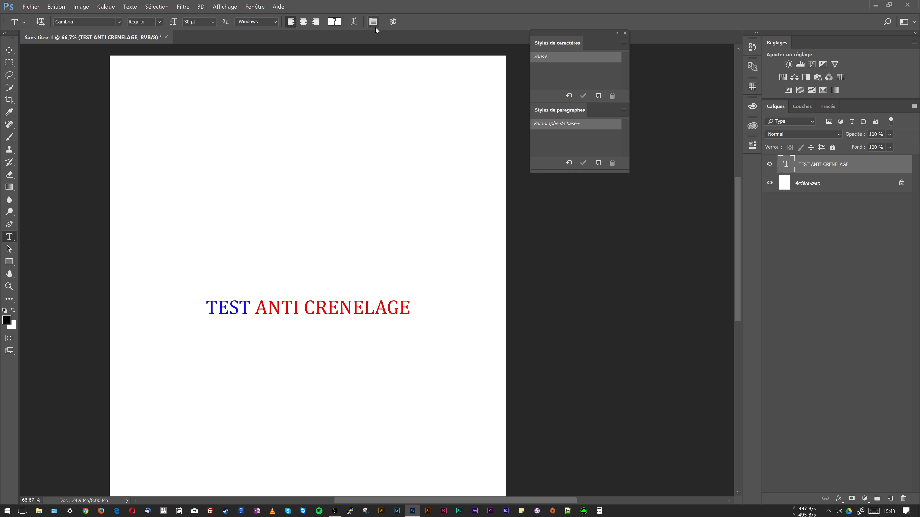
click(375, 27)
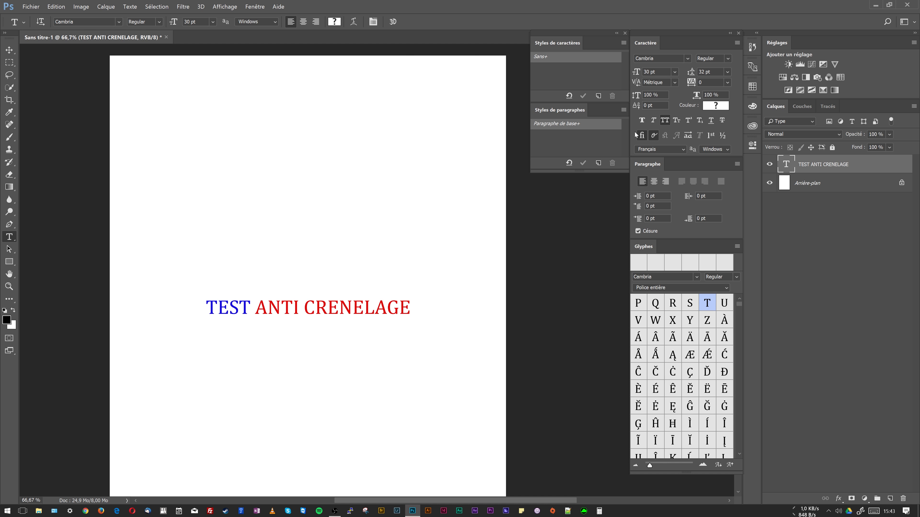
click(374, 22)
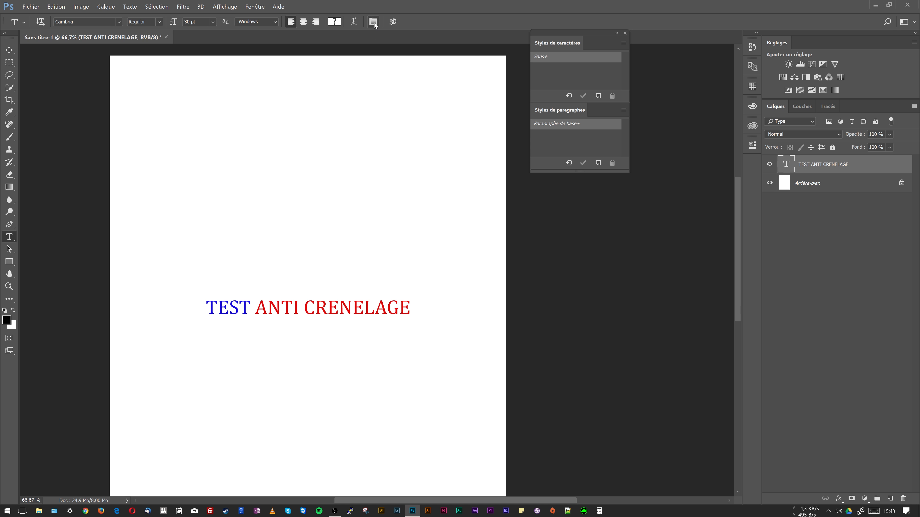
click(374, 23)
click(374, 23)
click(374, 23)
Step: Convert the text layer into a 3D object, accept the switch to the 3D workspace, and rotate the extruded text
click(392, 25)
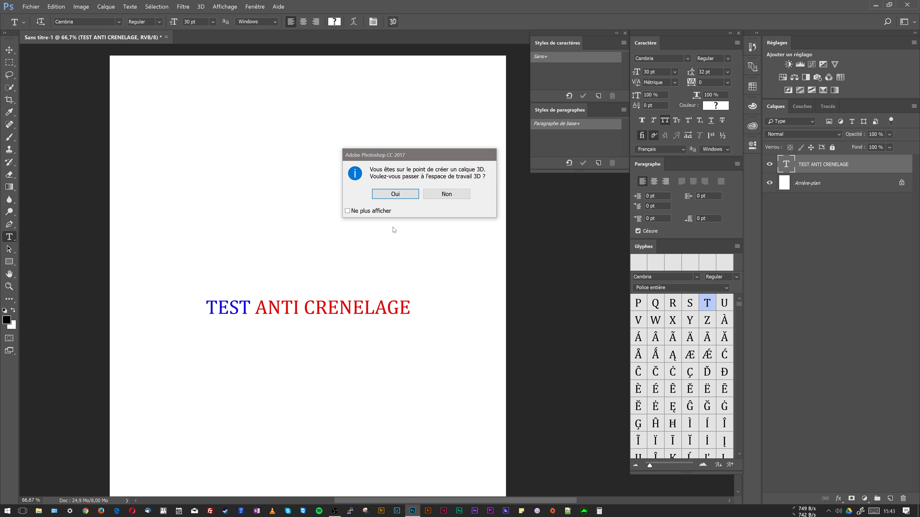
click(404, 195)
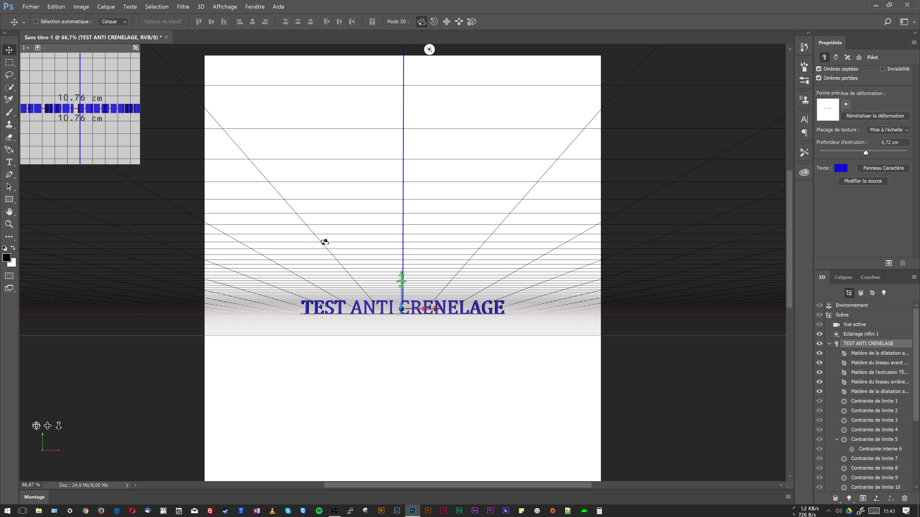
drag(349, 267, 444, 292)
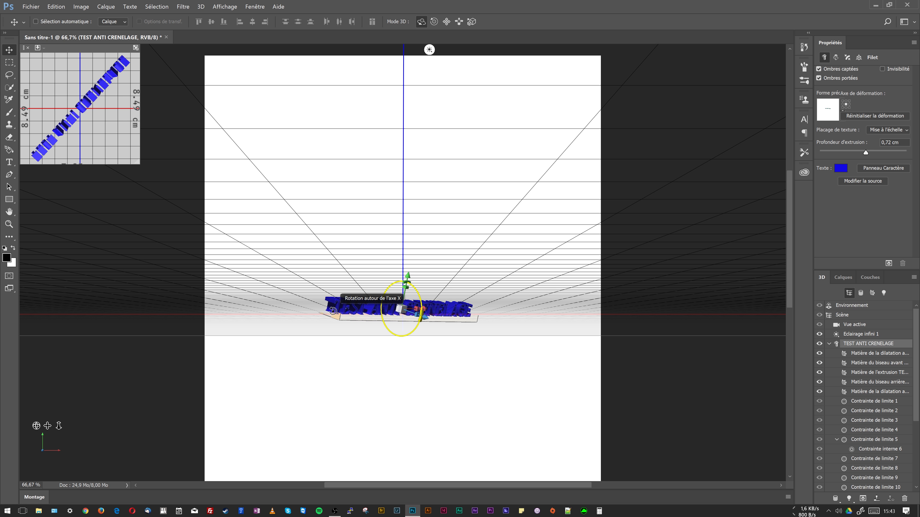
mouse_move(332, 310)
mouse_down()
mouse_move(404, 272)
mouse_move(415, 303)
mouse_move(370, 301)
mouse_up()
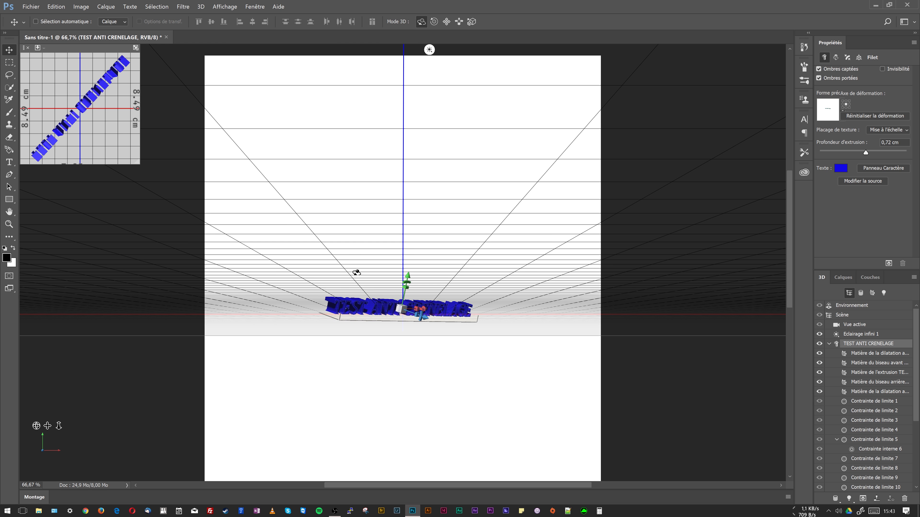
Step: Undo the 3D rotation and the 3D conversion of the text
key(ctrl+z)
key(ctrl+z)
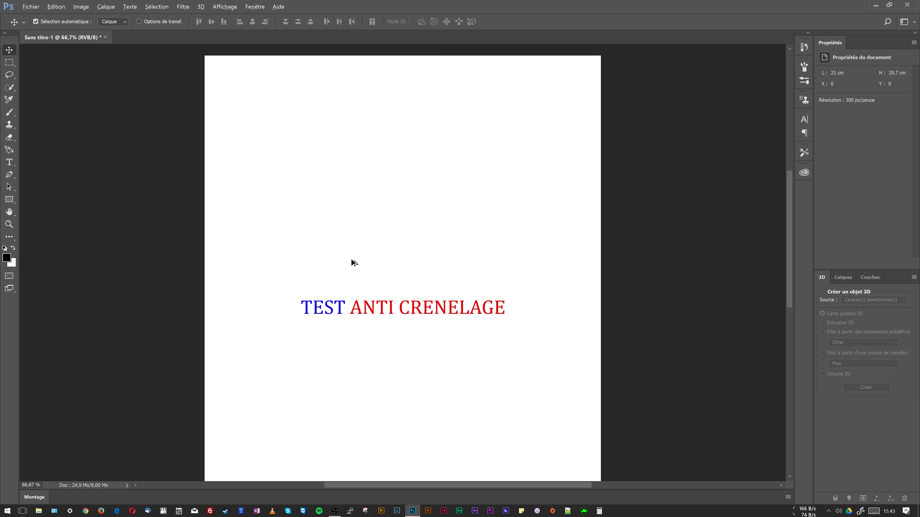
click(436, 77)
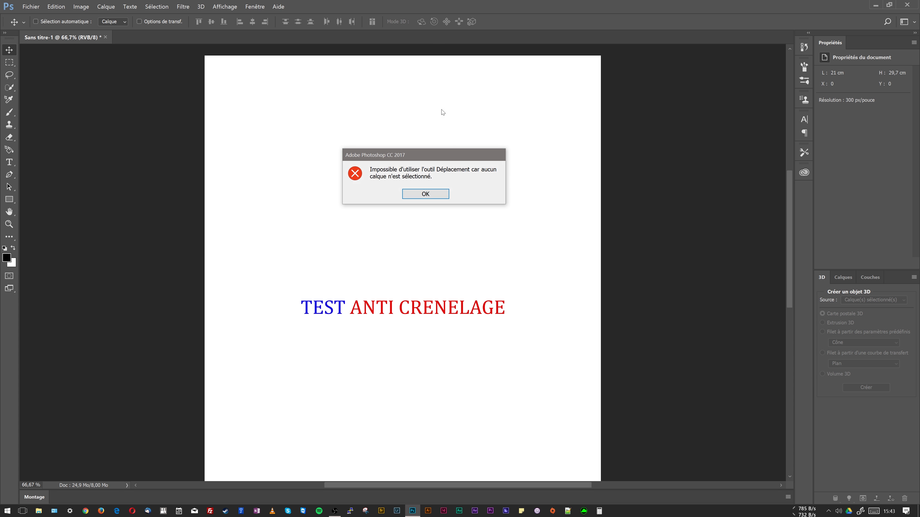
click(421, 195)
Step: Reselect the "TEST ANTI CRENELAGE" layer with the Type tool active and restore the workspace containing the Character, Paragraph and Glyphs panels
key(t)
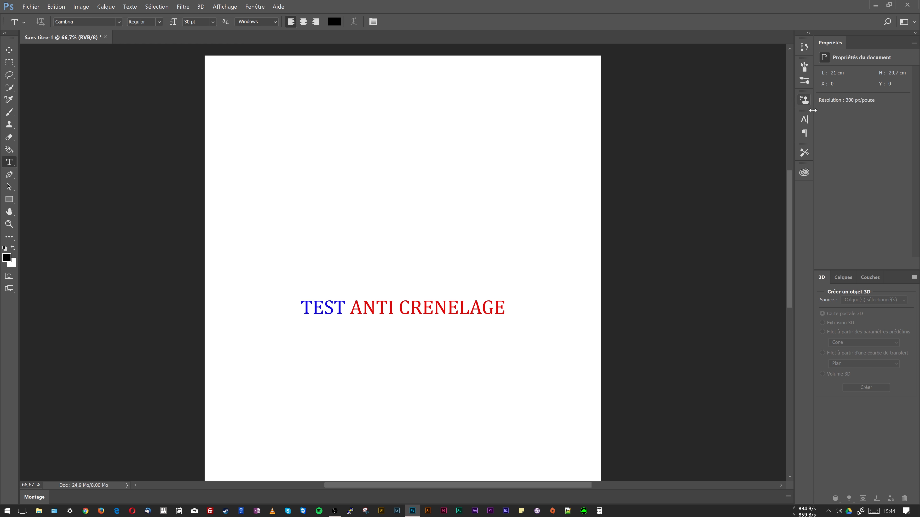
click(843, 277)
click(823, 340)
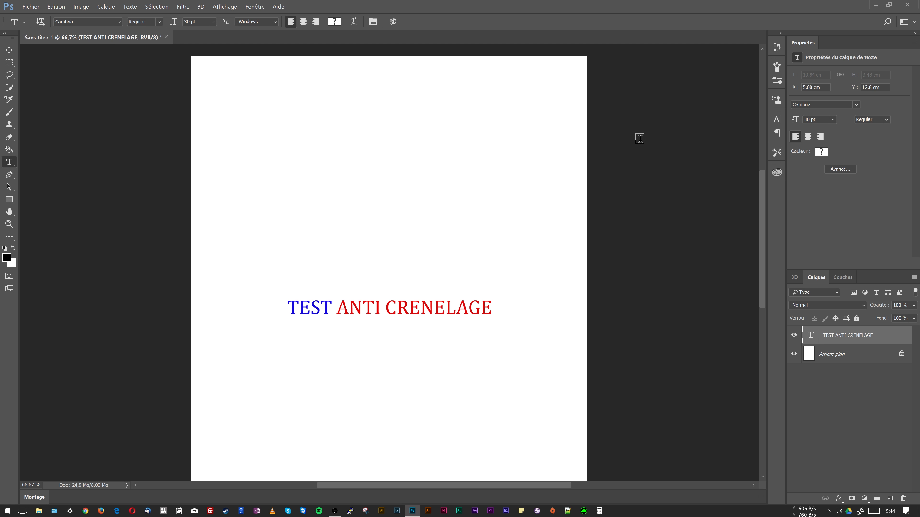
click(255, 7)
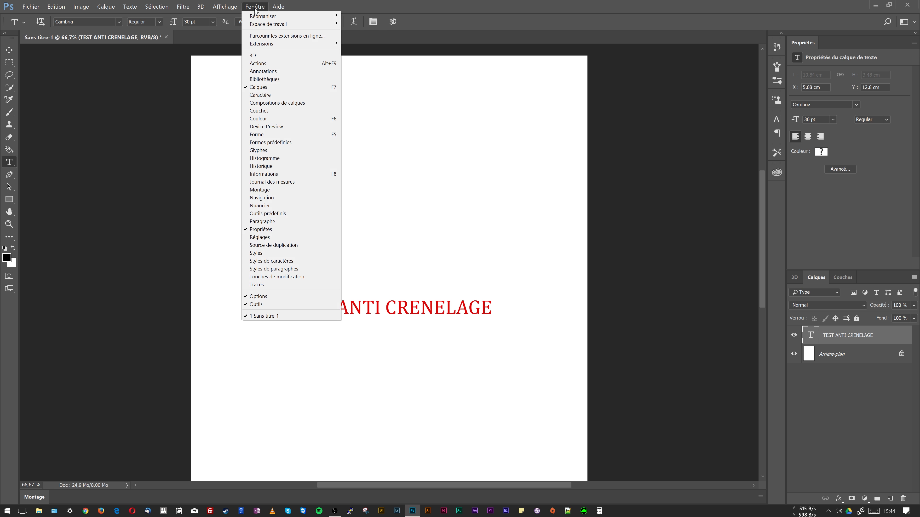
mouse_move(268, 24)
click(174, 70)
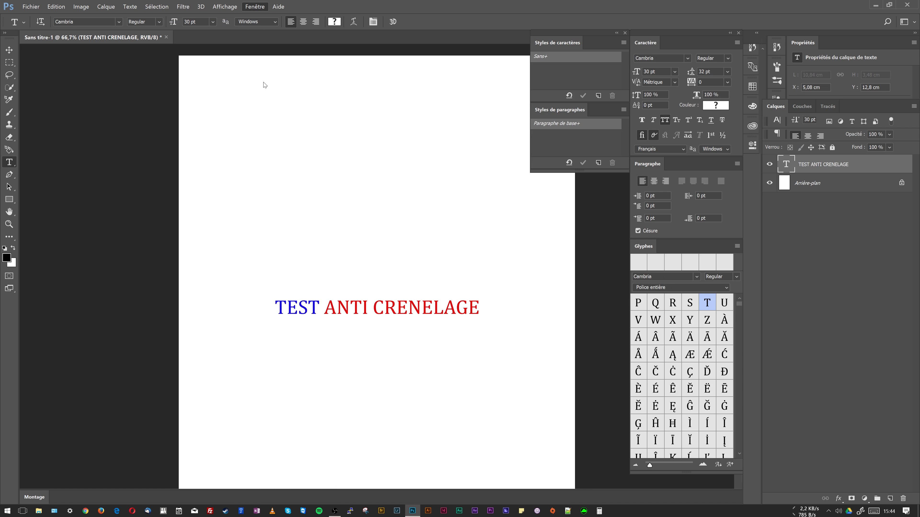